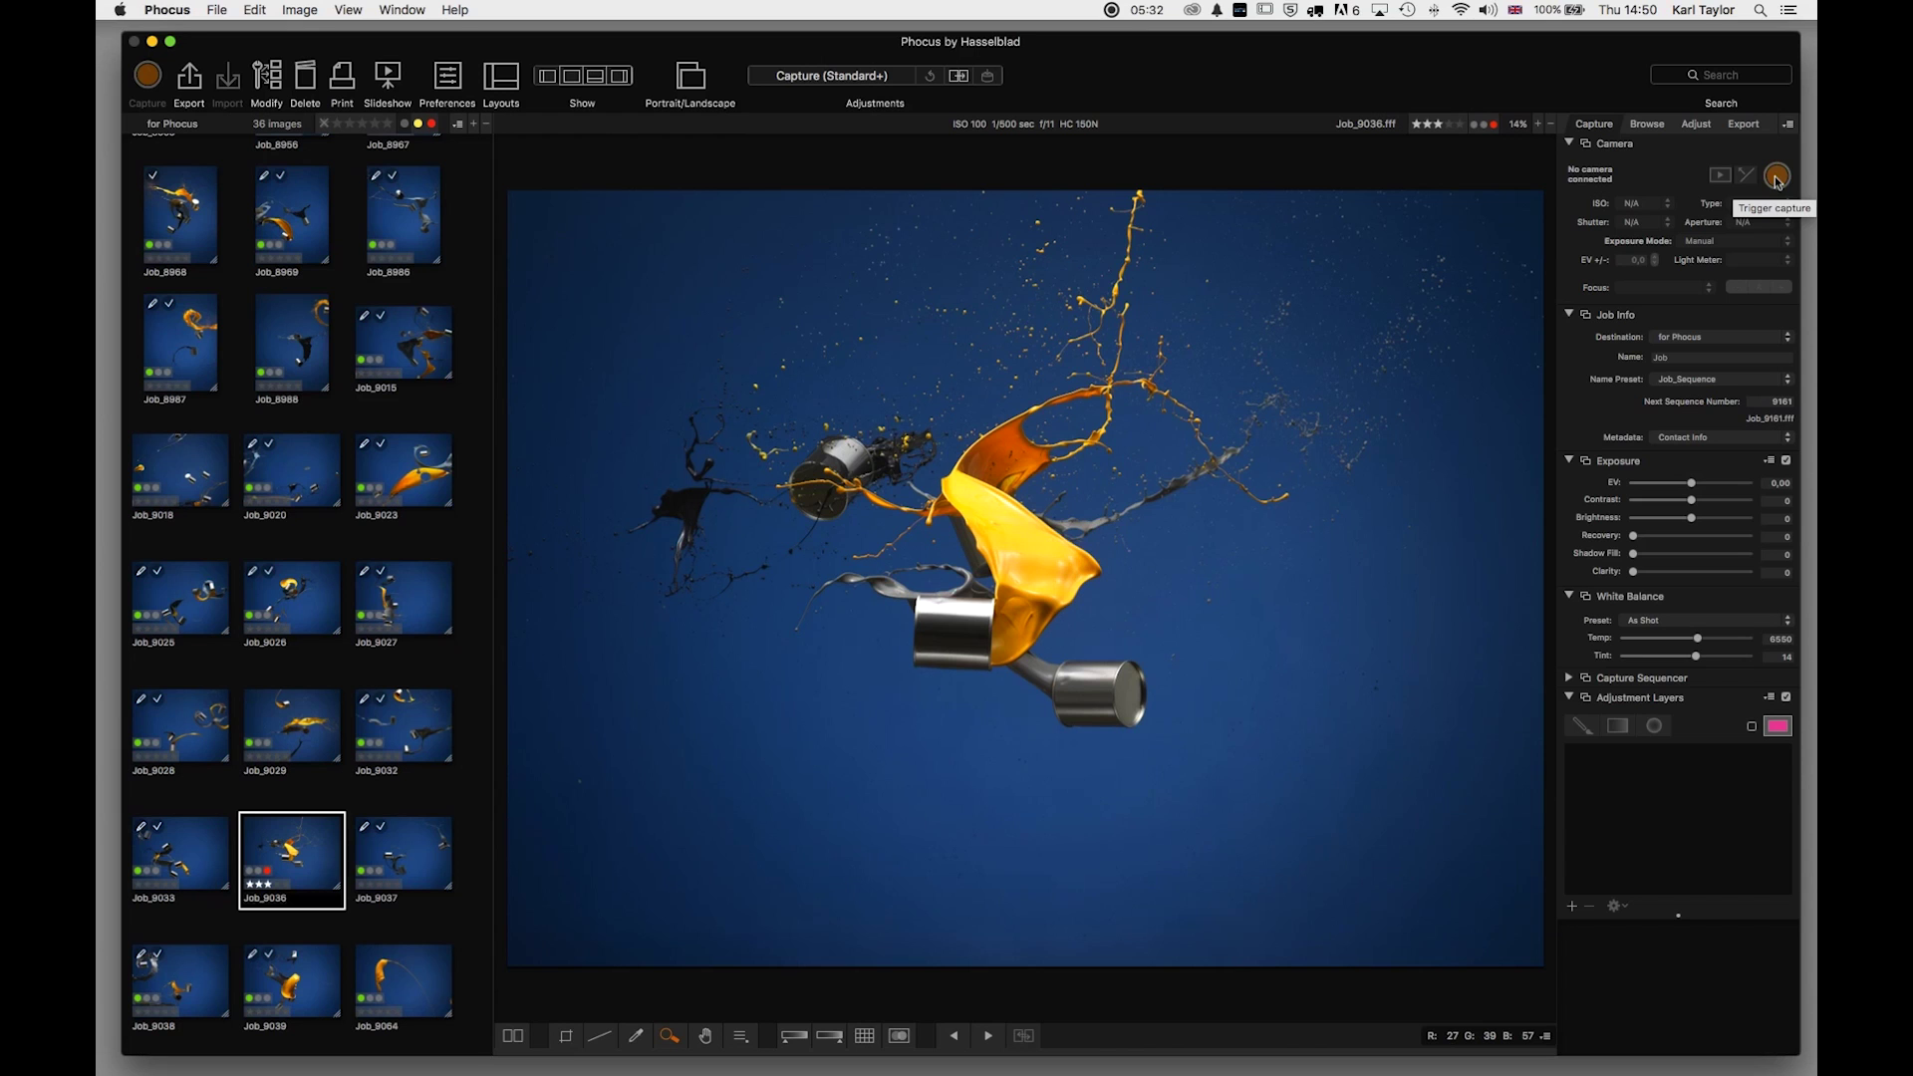
Set Job_9036's export output to TIFF-16, named with the Job_Raw Sequence preset
{"action": "left_click", "coordinate": [189, 88]}
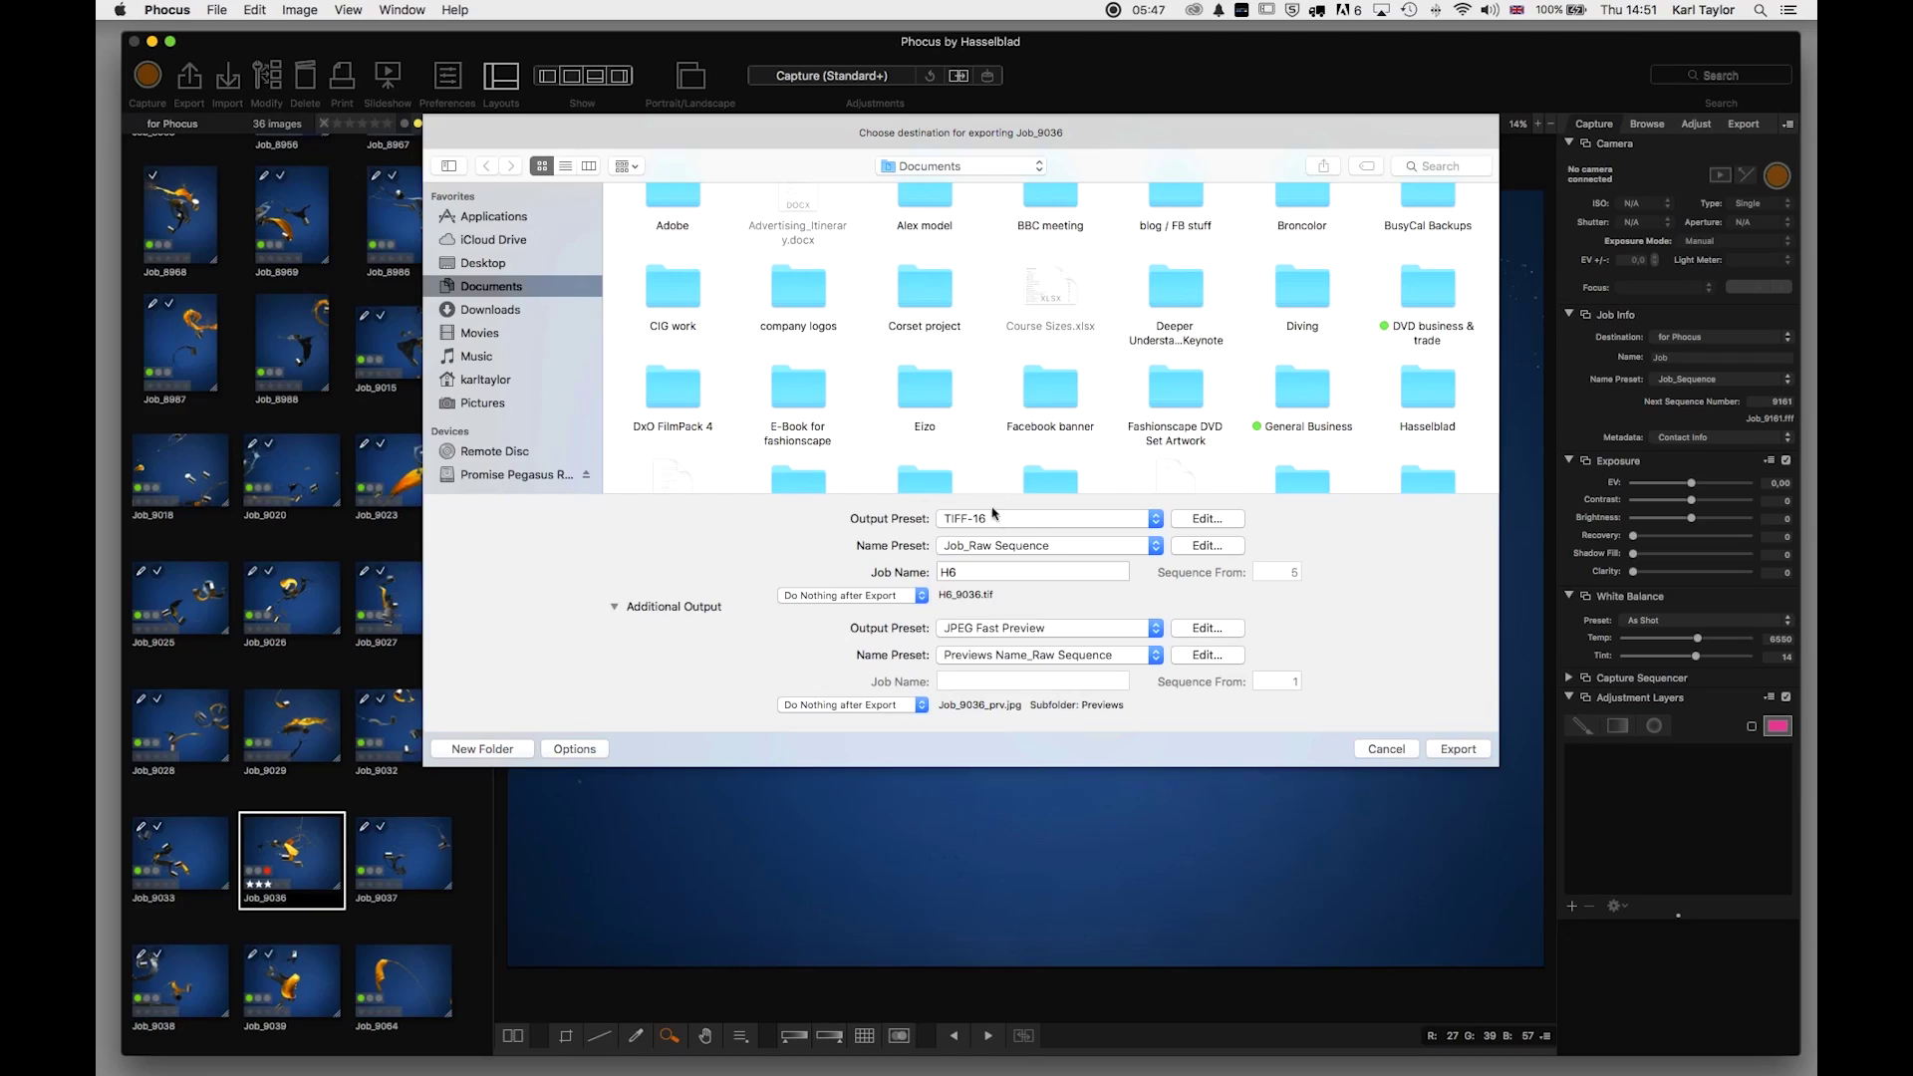
{"action": "left_click", "coordinate": [1011, 526]}
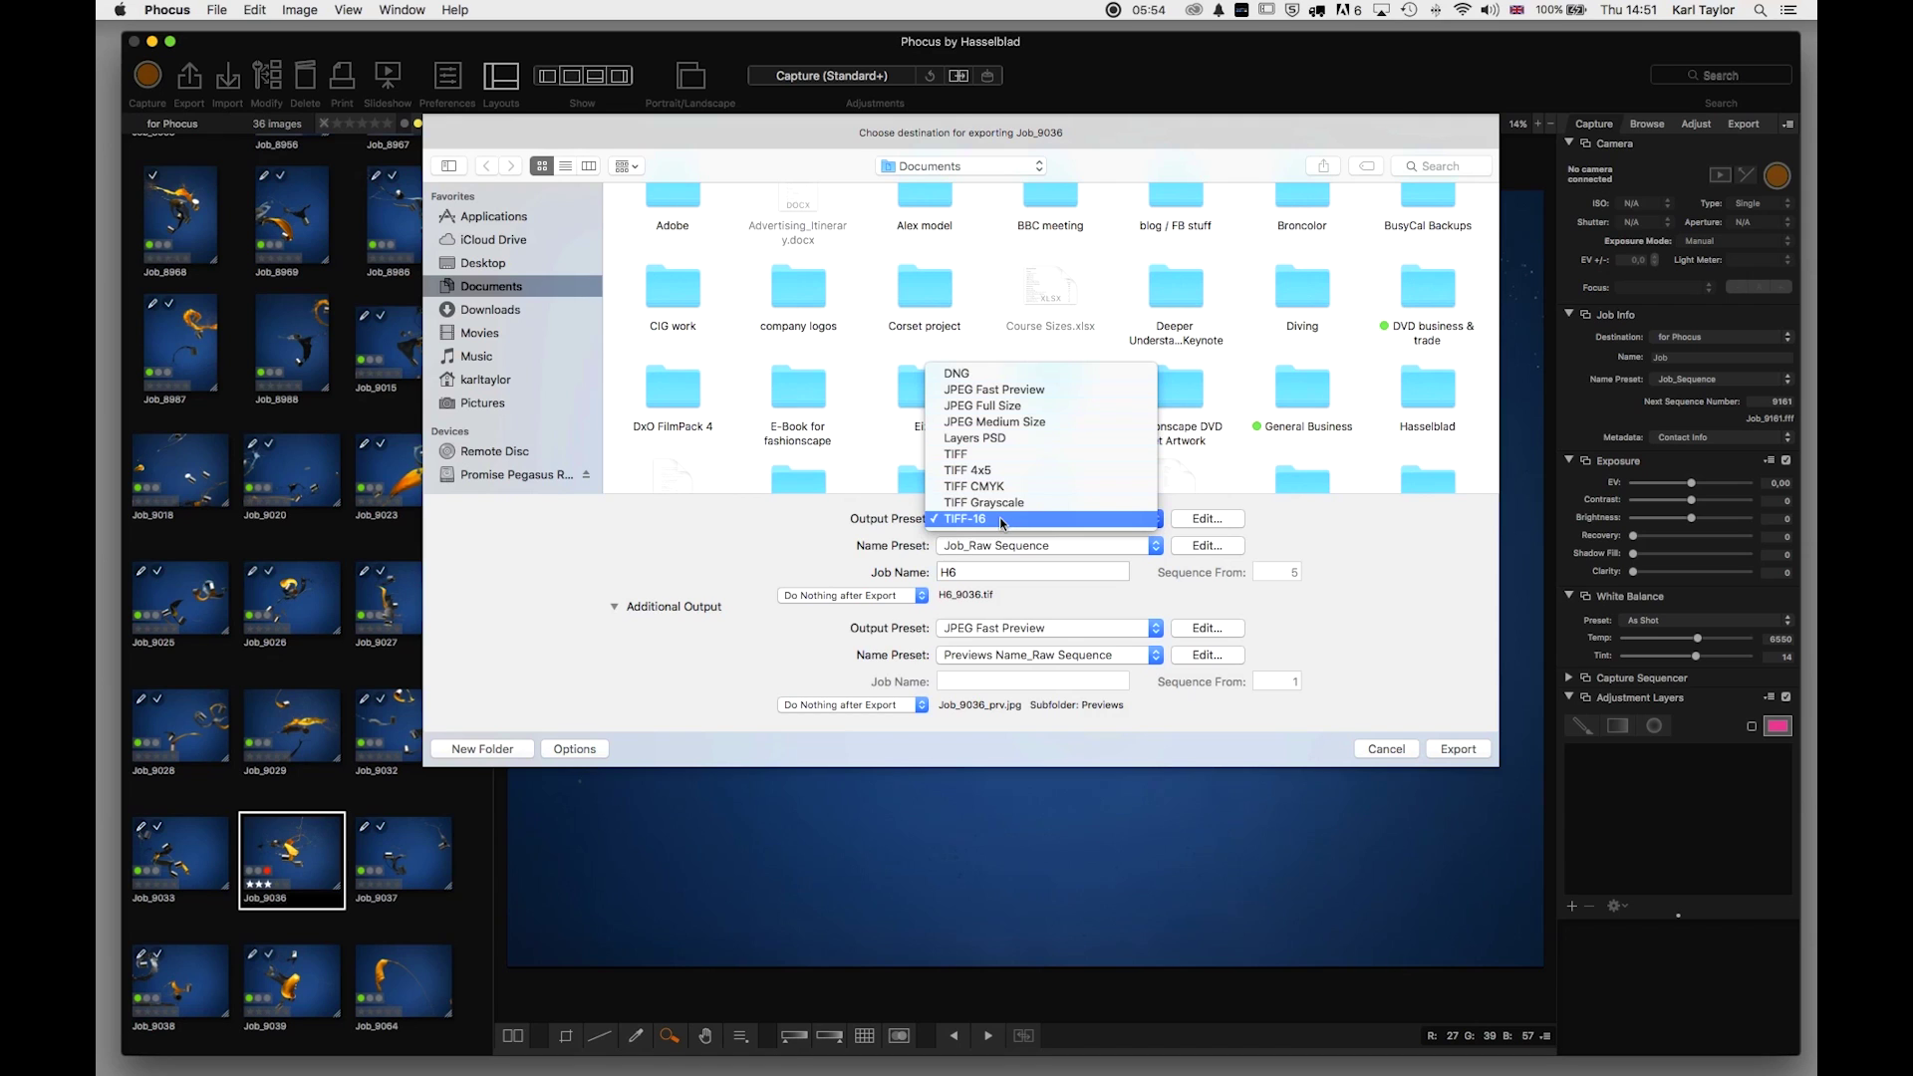
{"action": "left_click", "coordinate": [1003, 524]}
{"action": "left_click", "coordinate": [1045, 548]}
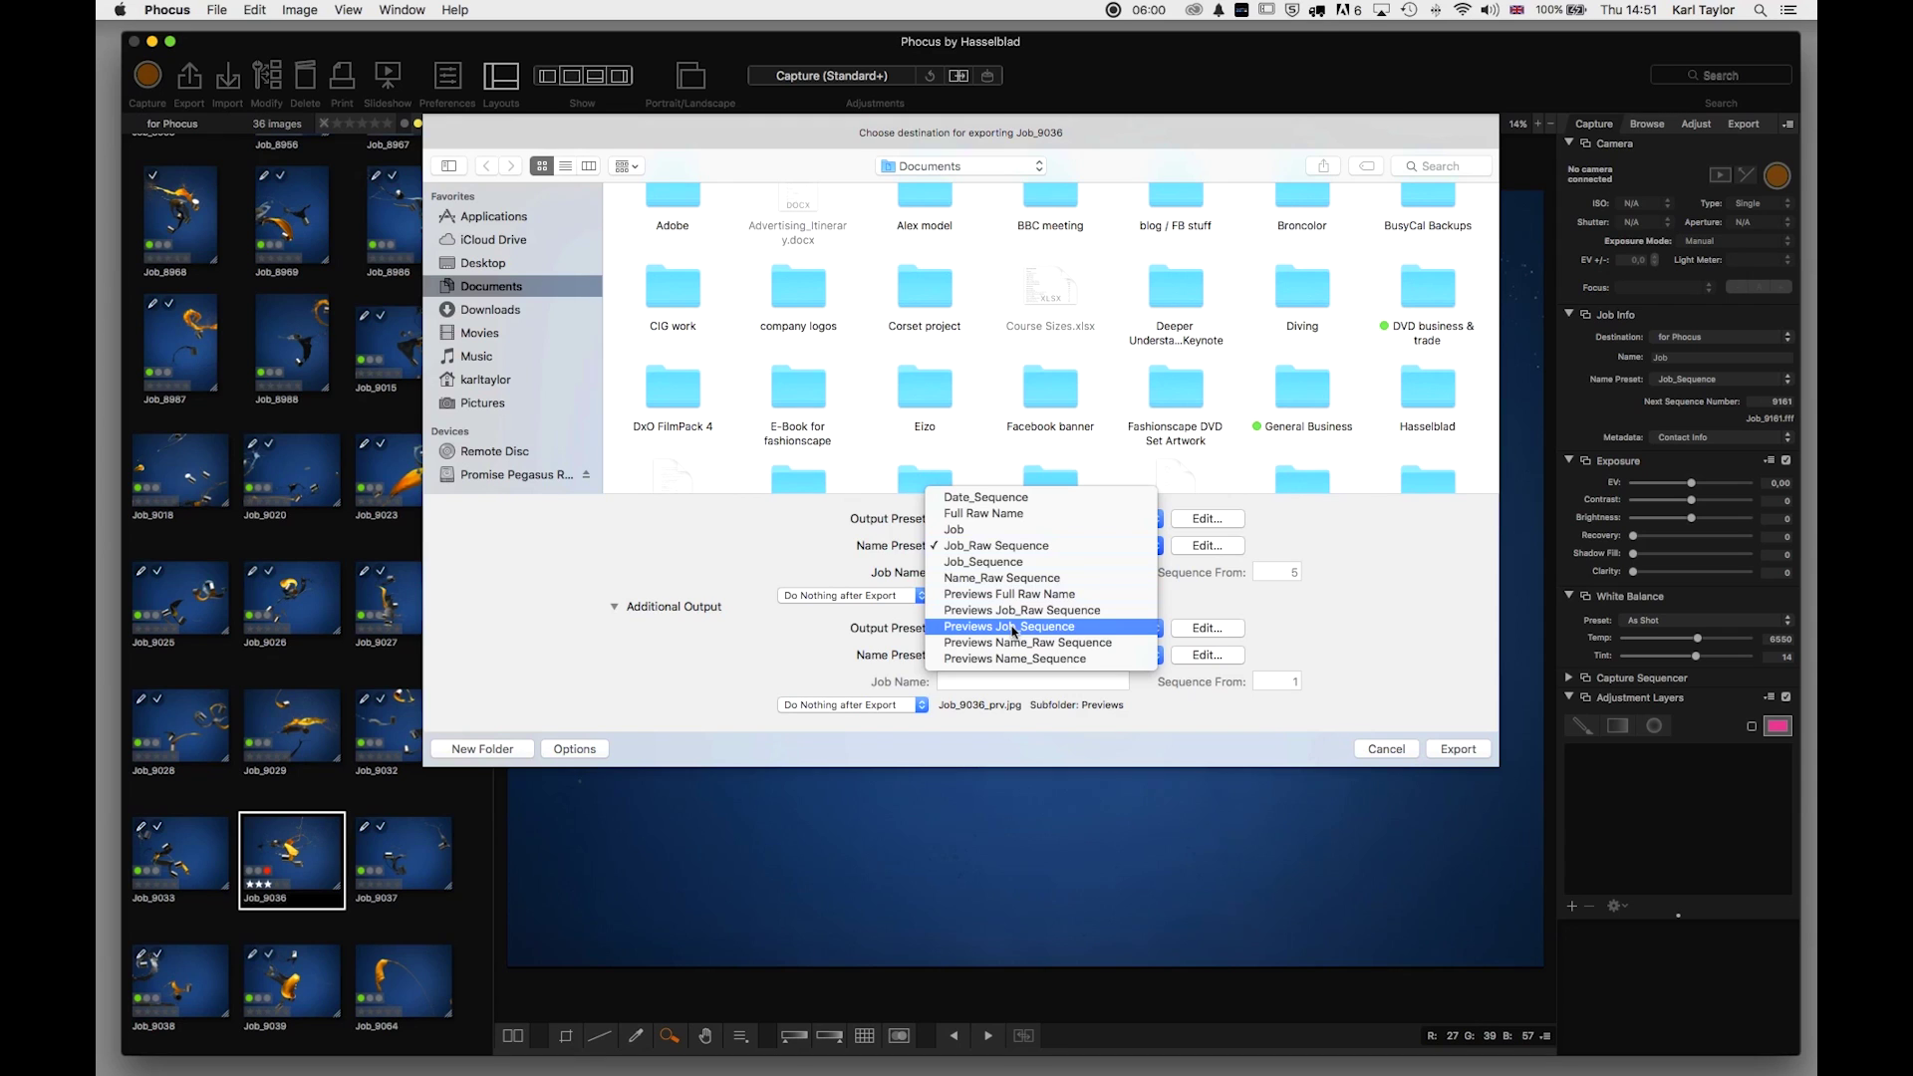
{"action": "left_click", "coordinate": [785, 539]}
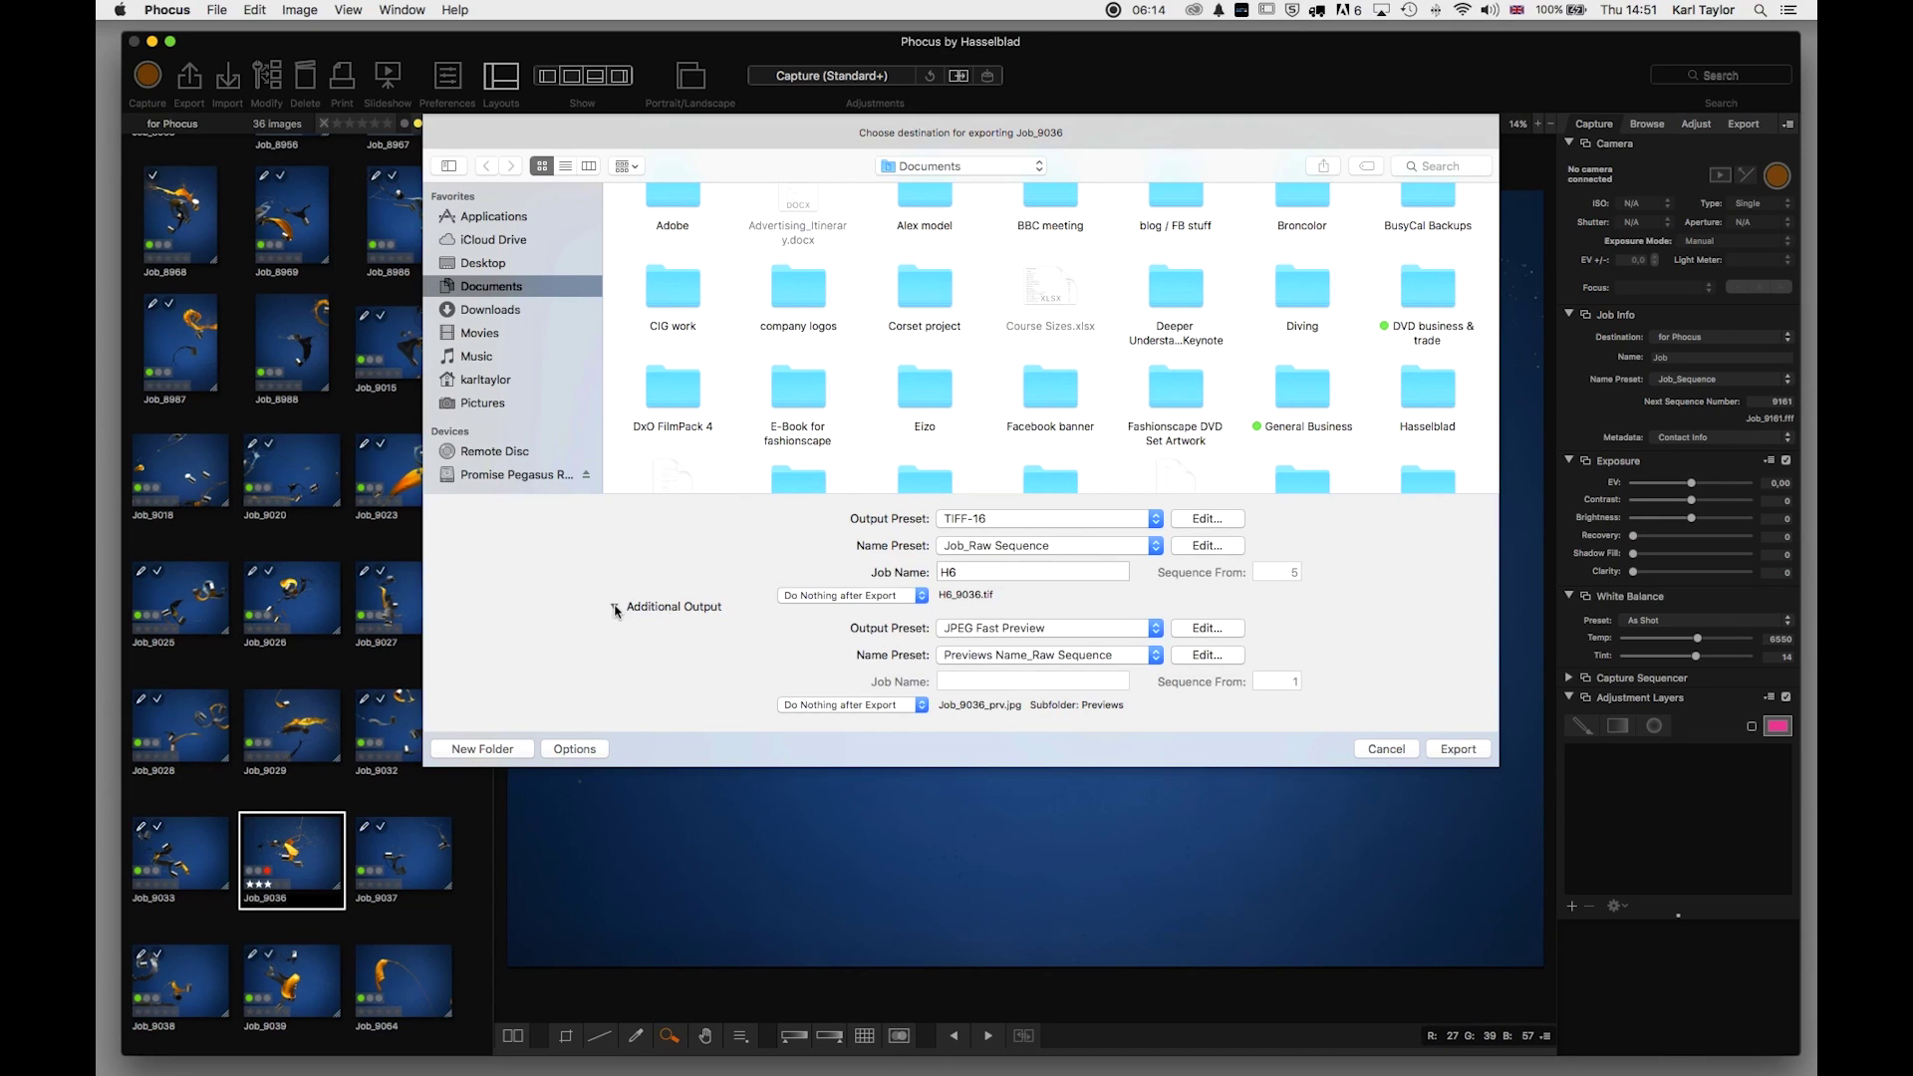
Add JPEG Fast Preview as the additional export output
{"action": "left_click", "coordinate": [614, 607]}
{"action": "left_click", "coordinate": [613, 737]}
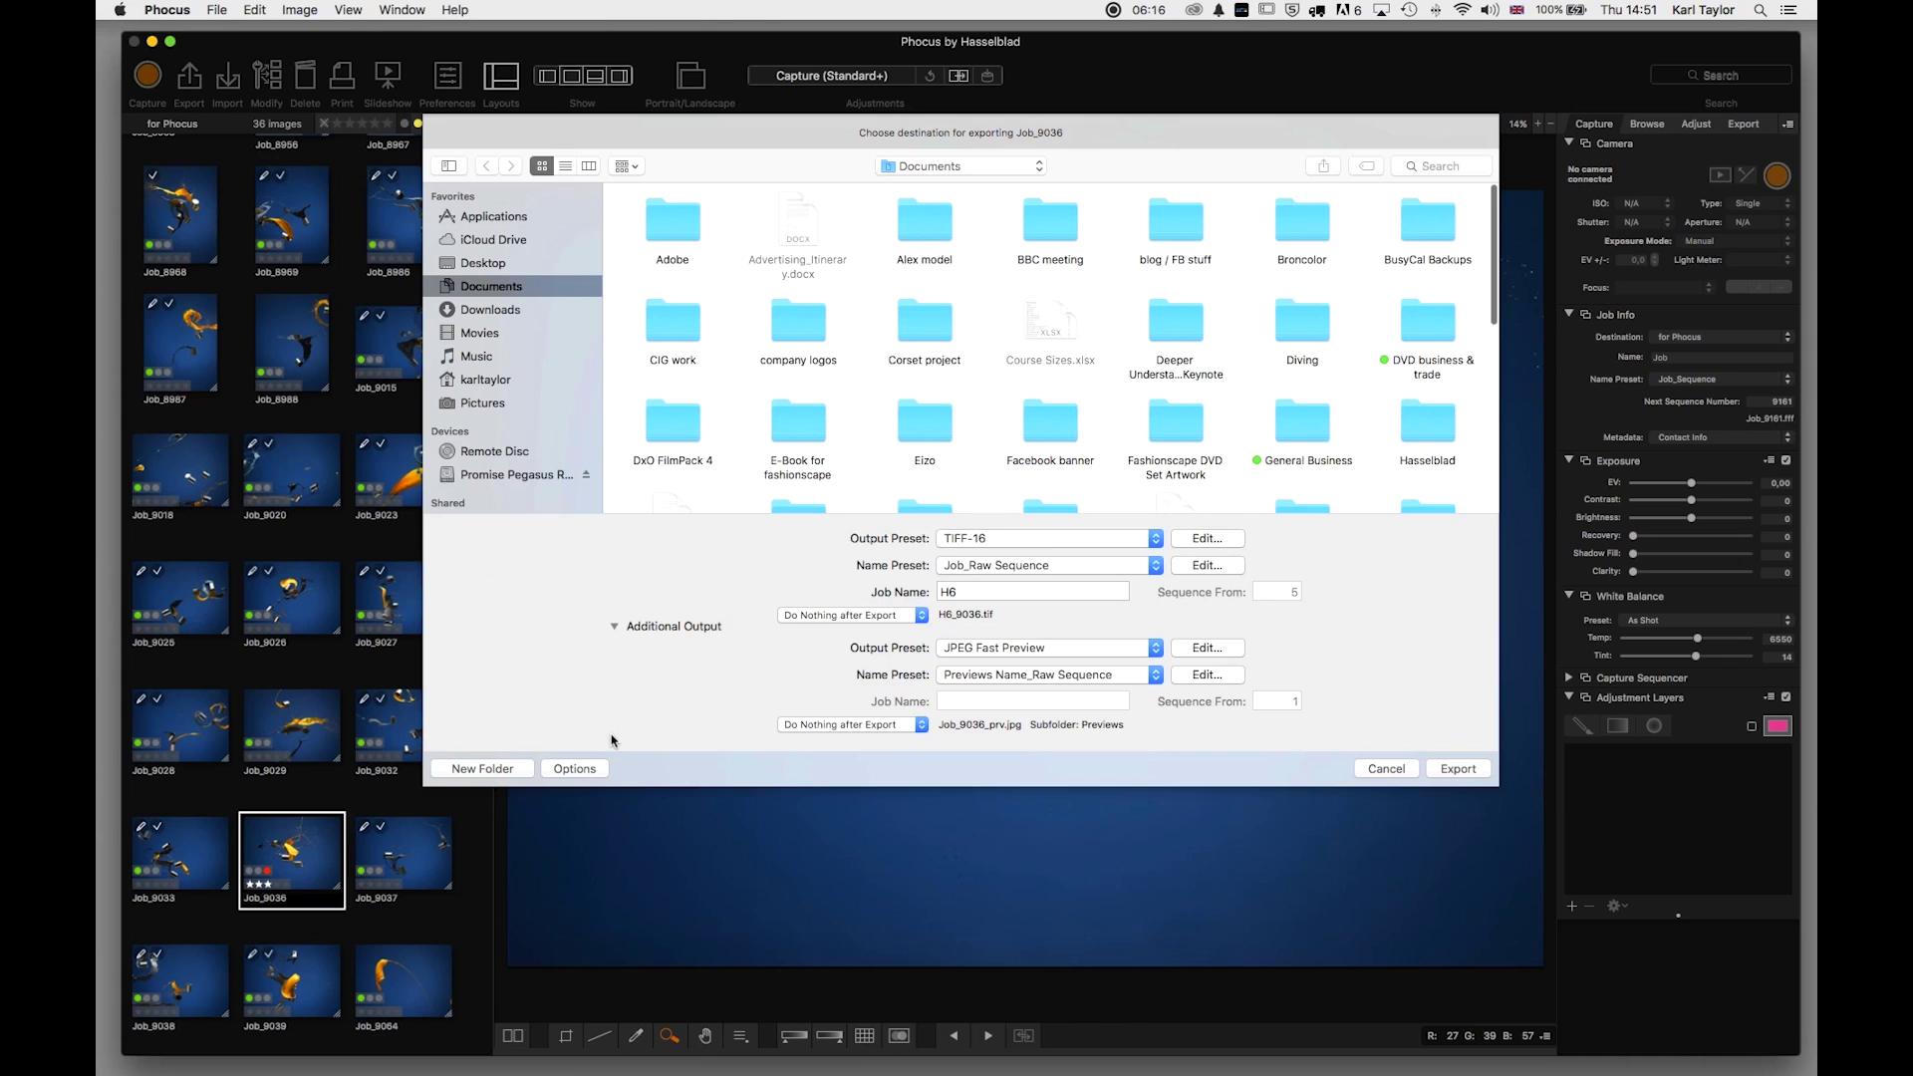
{"action": "left_click", "coordinate": [1037, 653]}
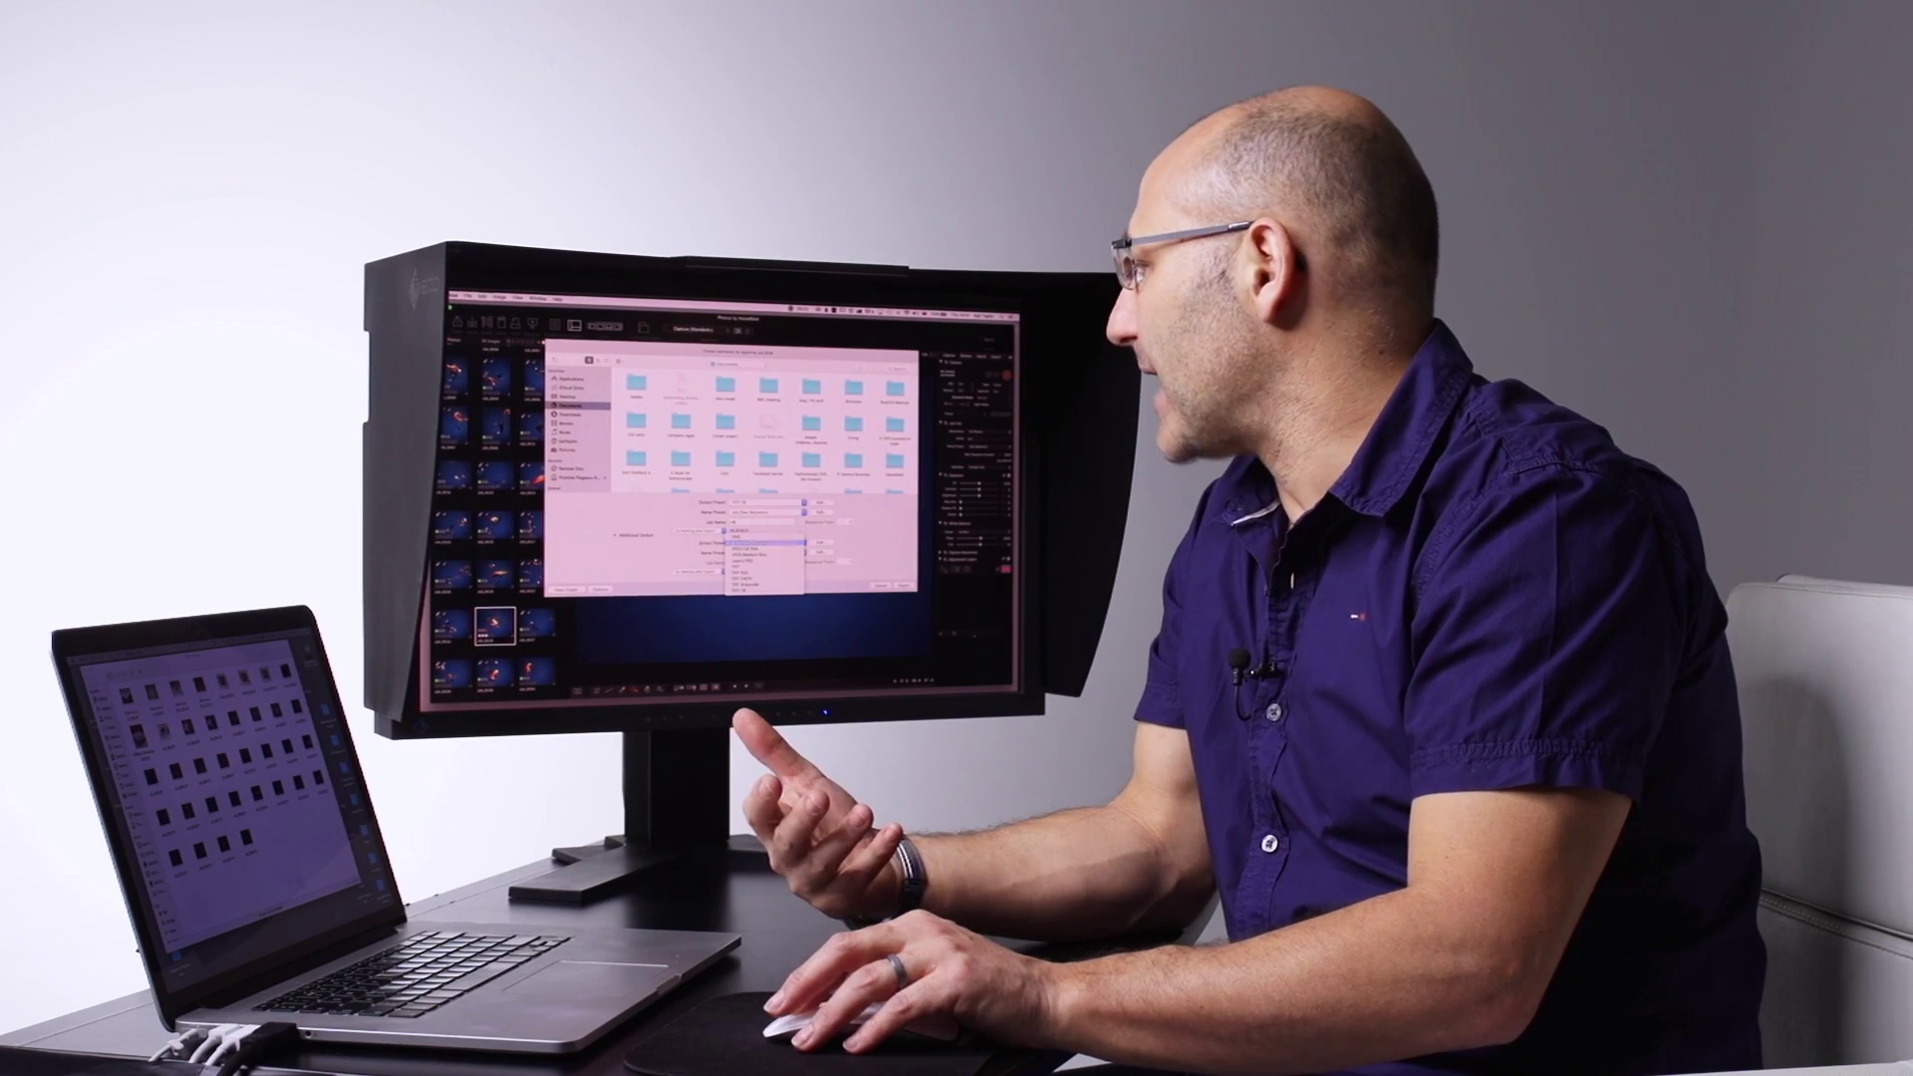
{"action": "left_click", "coordinate": [668, 543]}
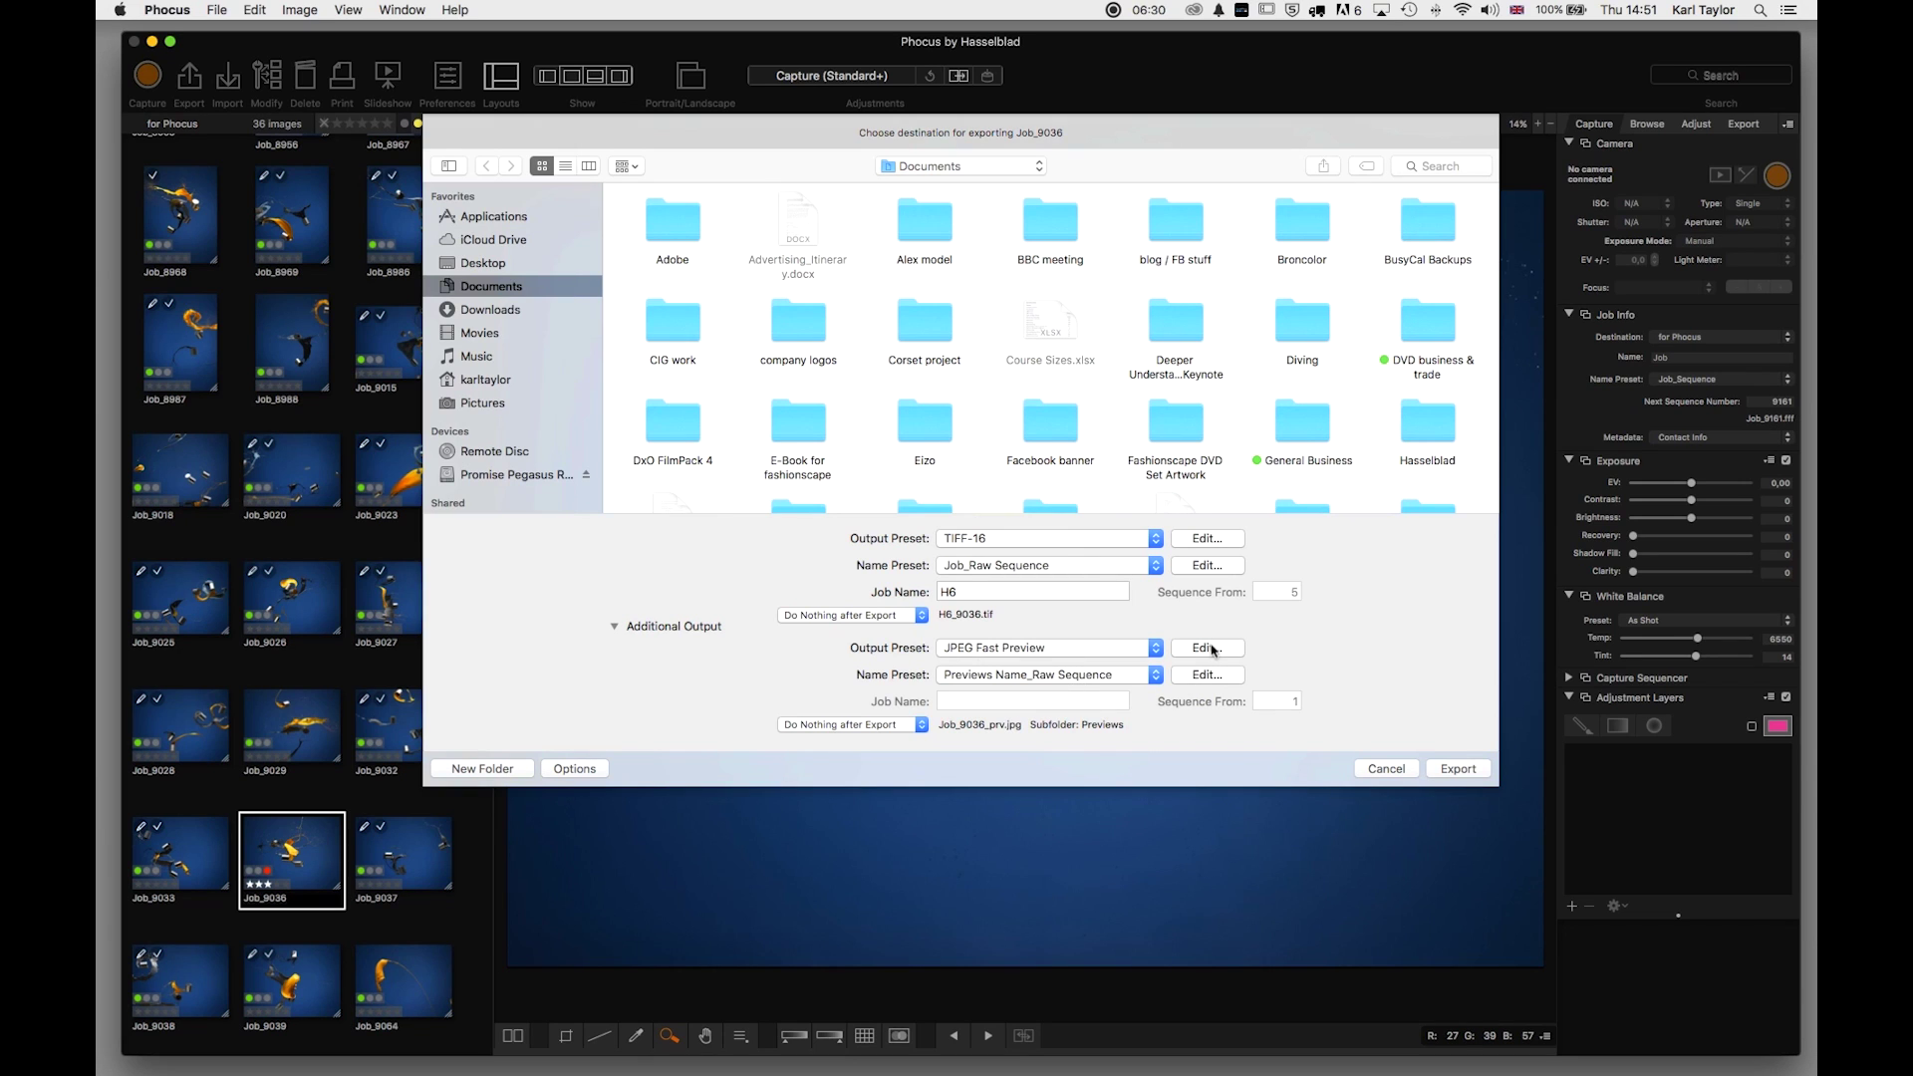
{"action": "left_click", "coordinate": [1207, 648]}
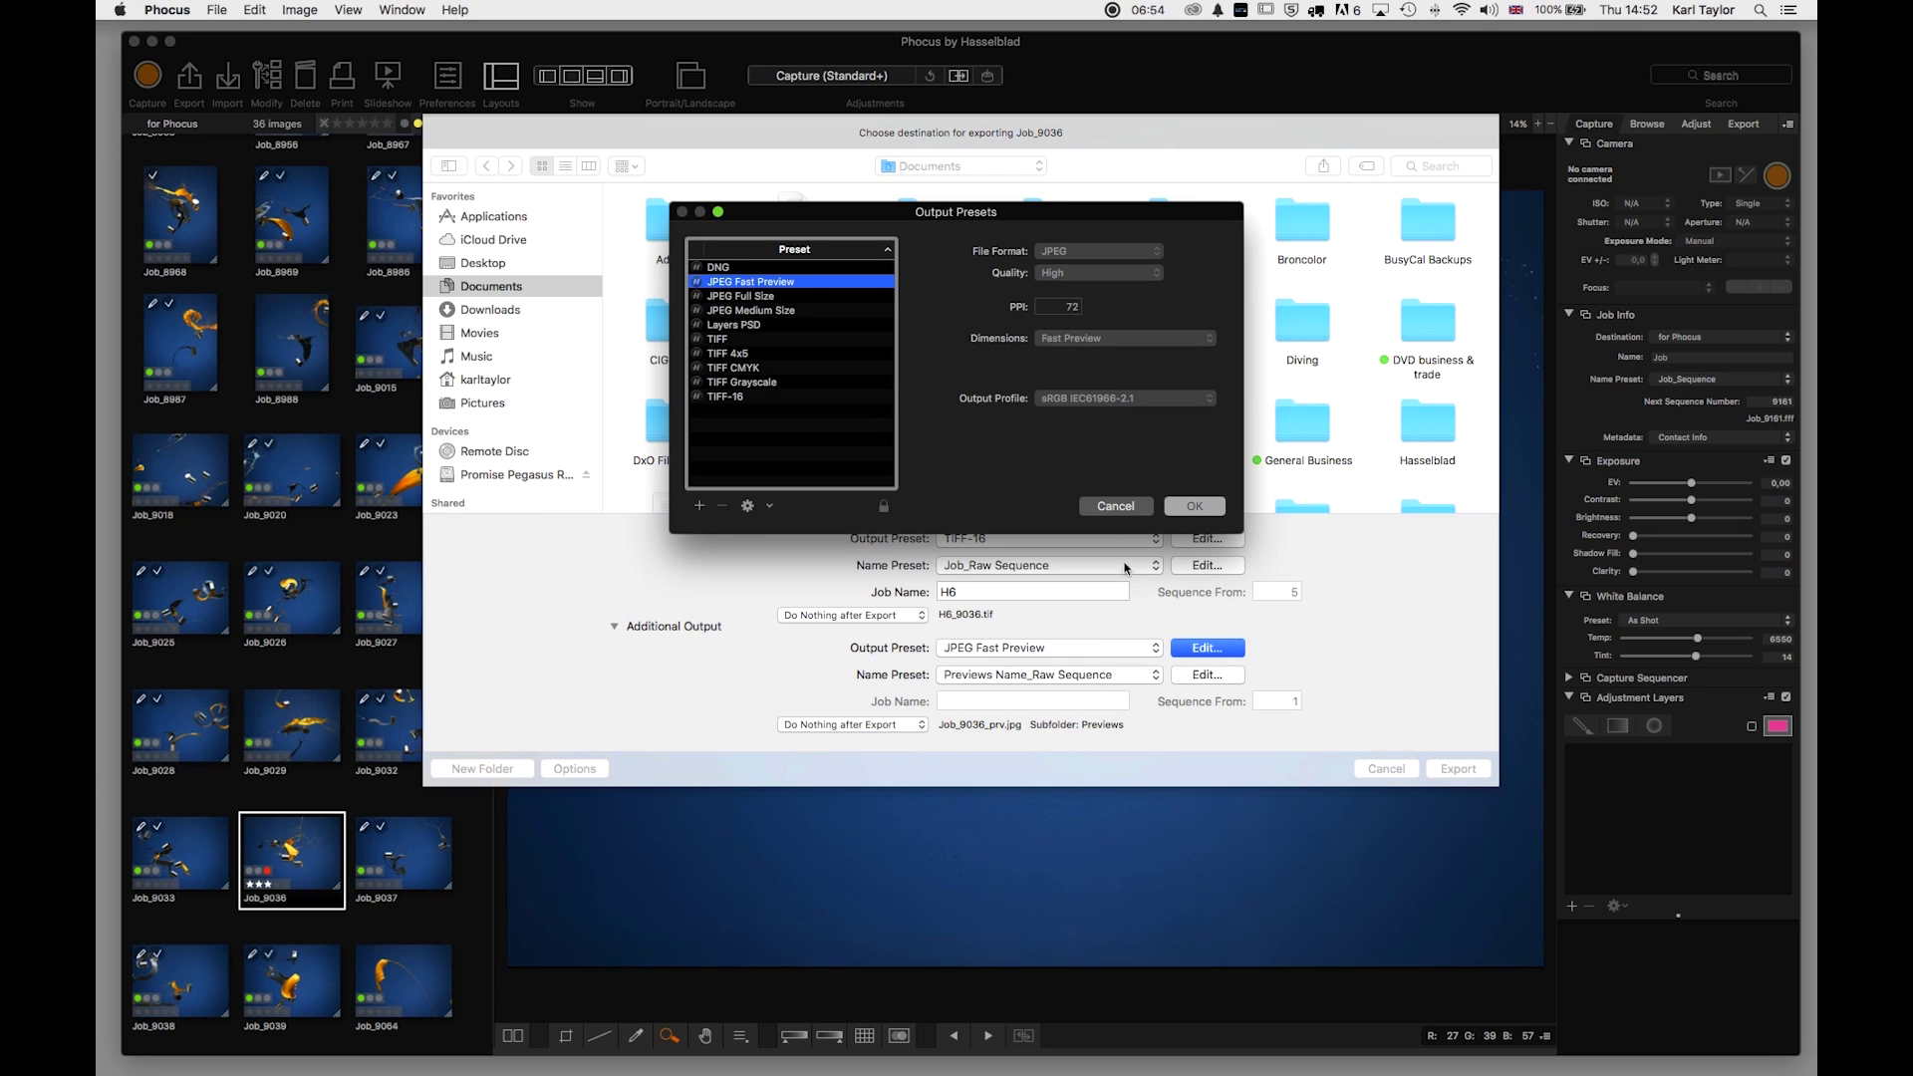
{"action": "left_click", "coordinate": [1116, 506]}
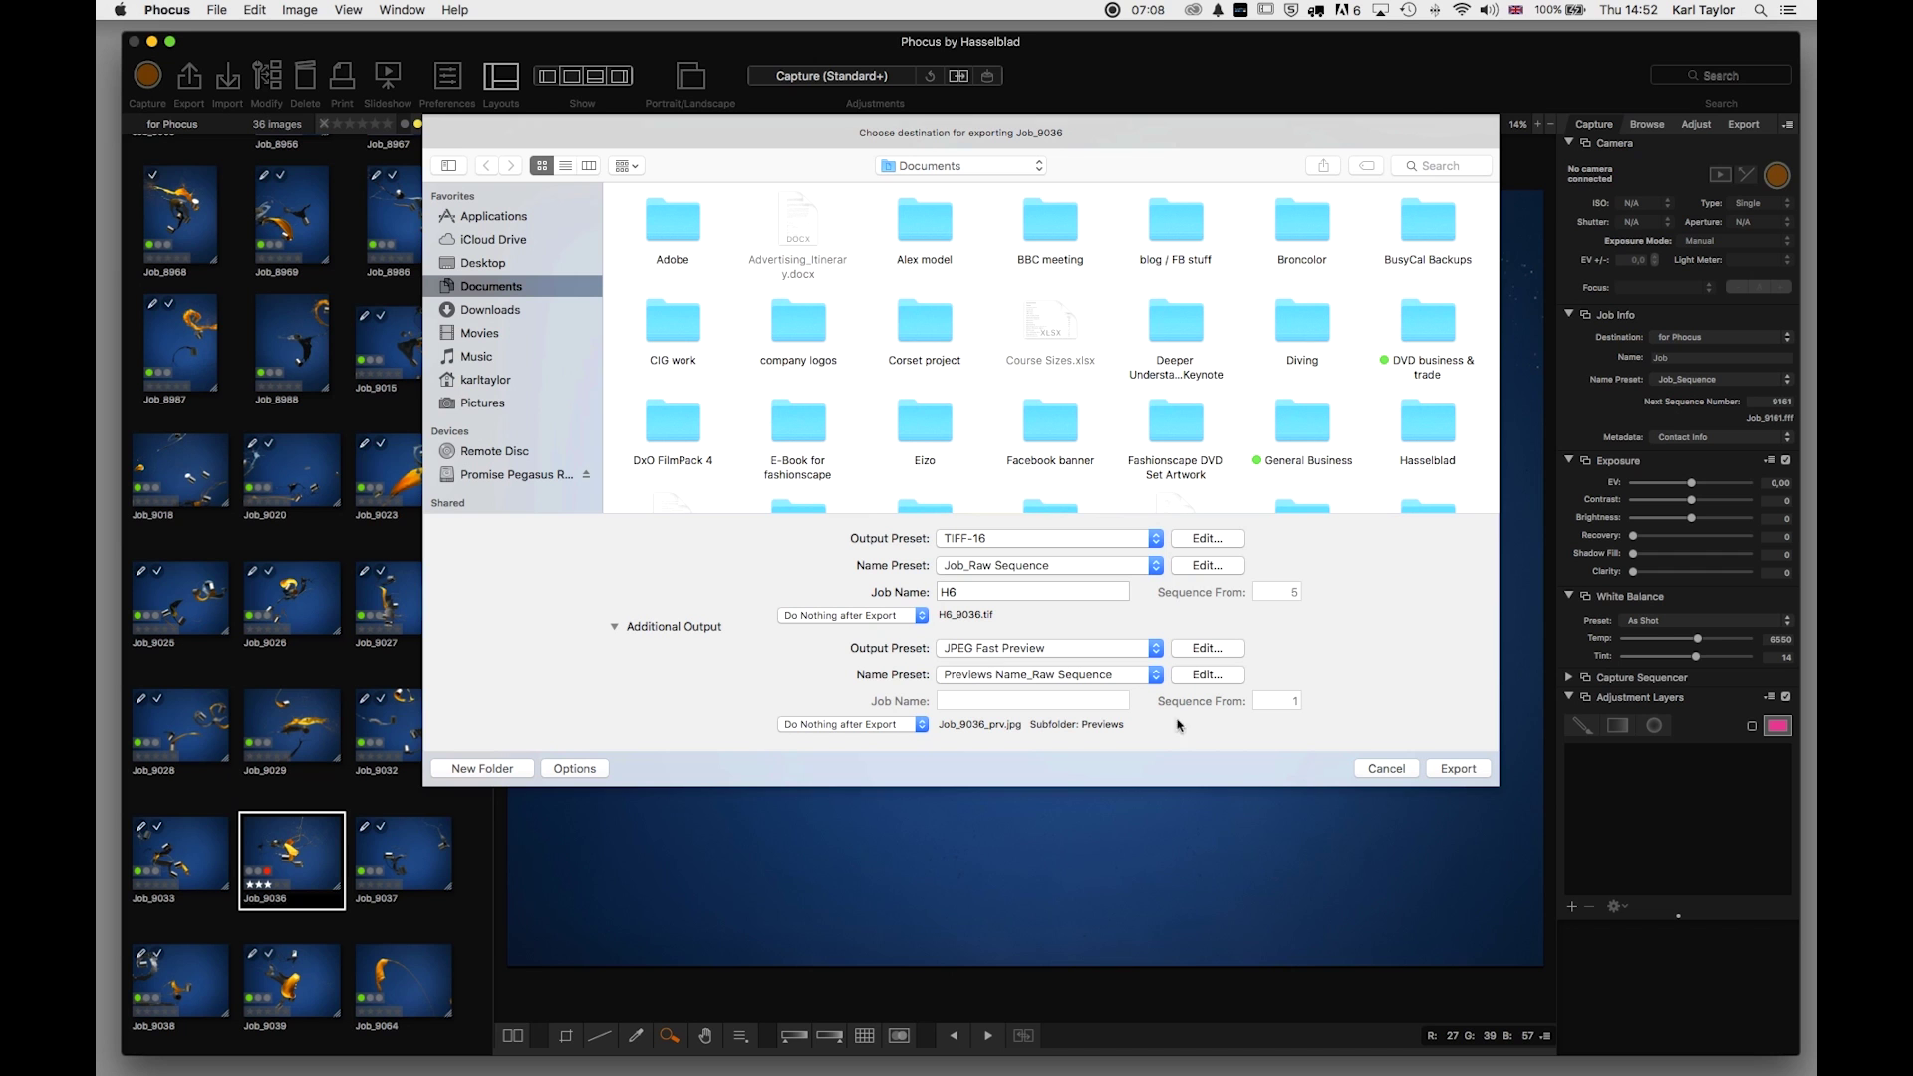
Cancel the export dialog without exporting Job_9036
{"action": "left_click", "coordinate": [1390, 769]}
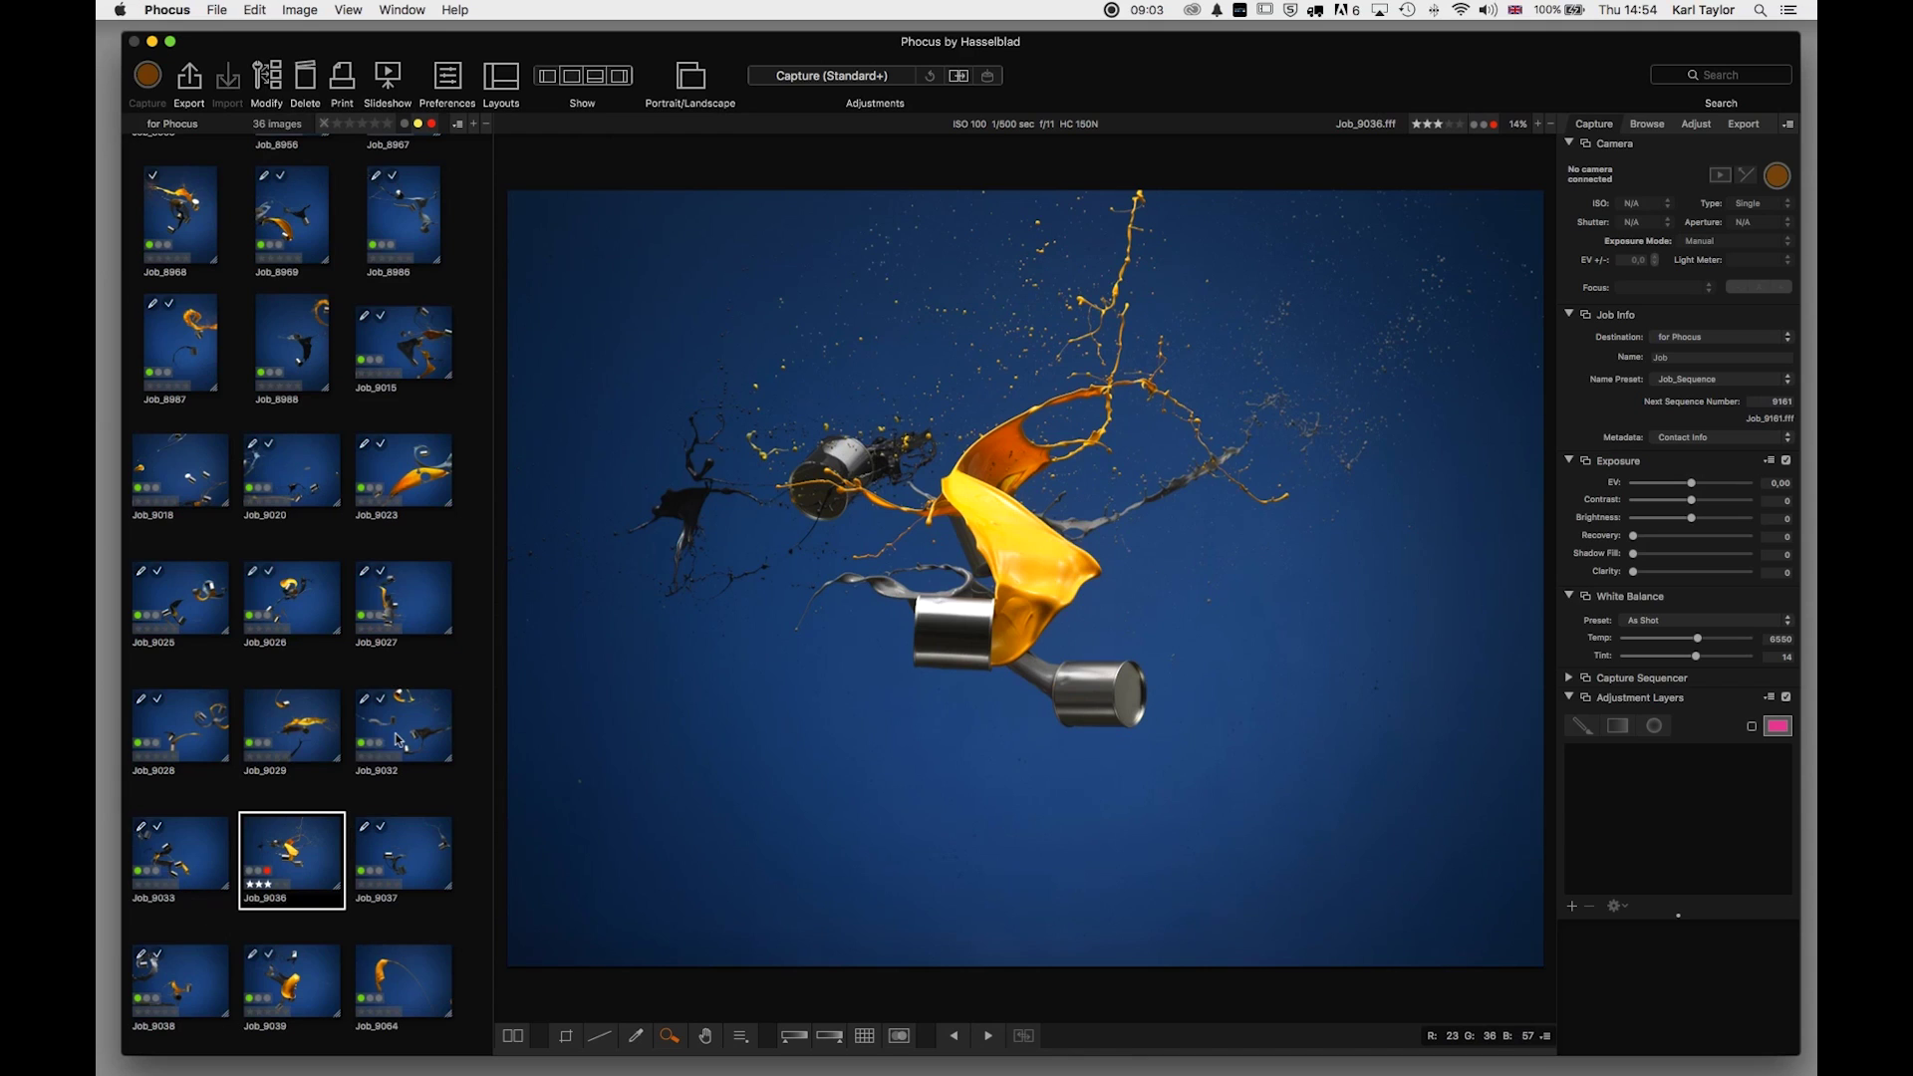
Open Job_9032 in the viewer and lower its EV slightly
{"action": "left_click", "coordinate": [400, 739]}
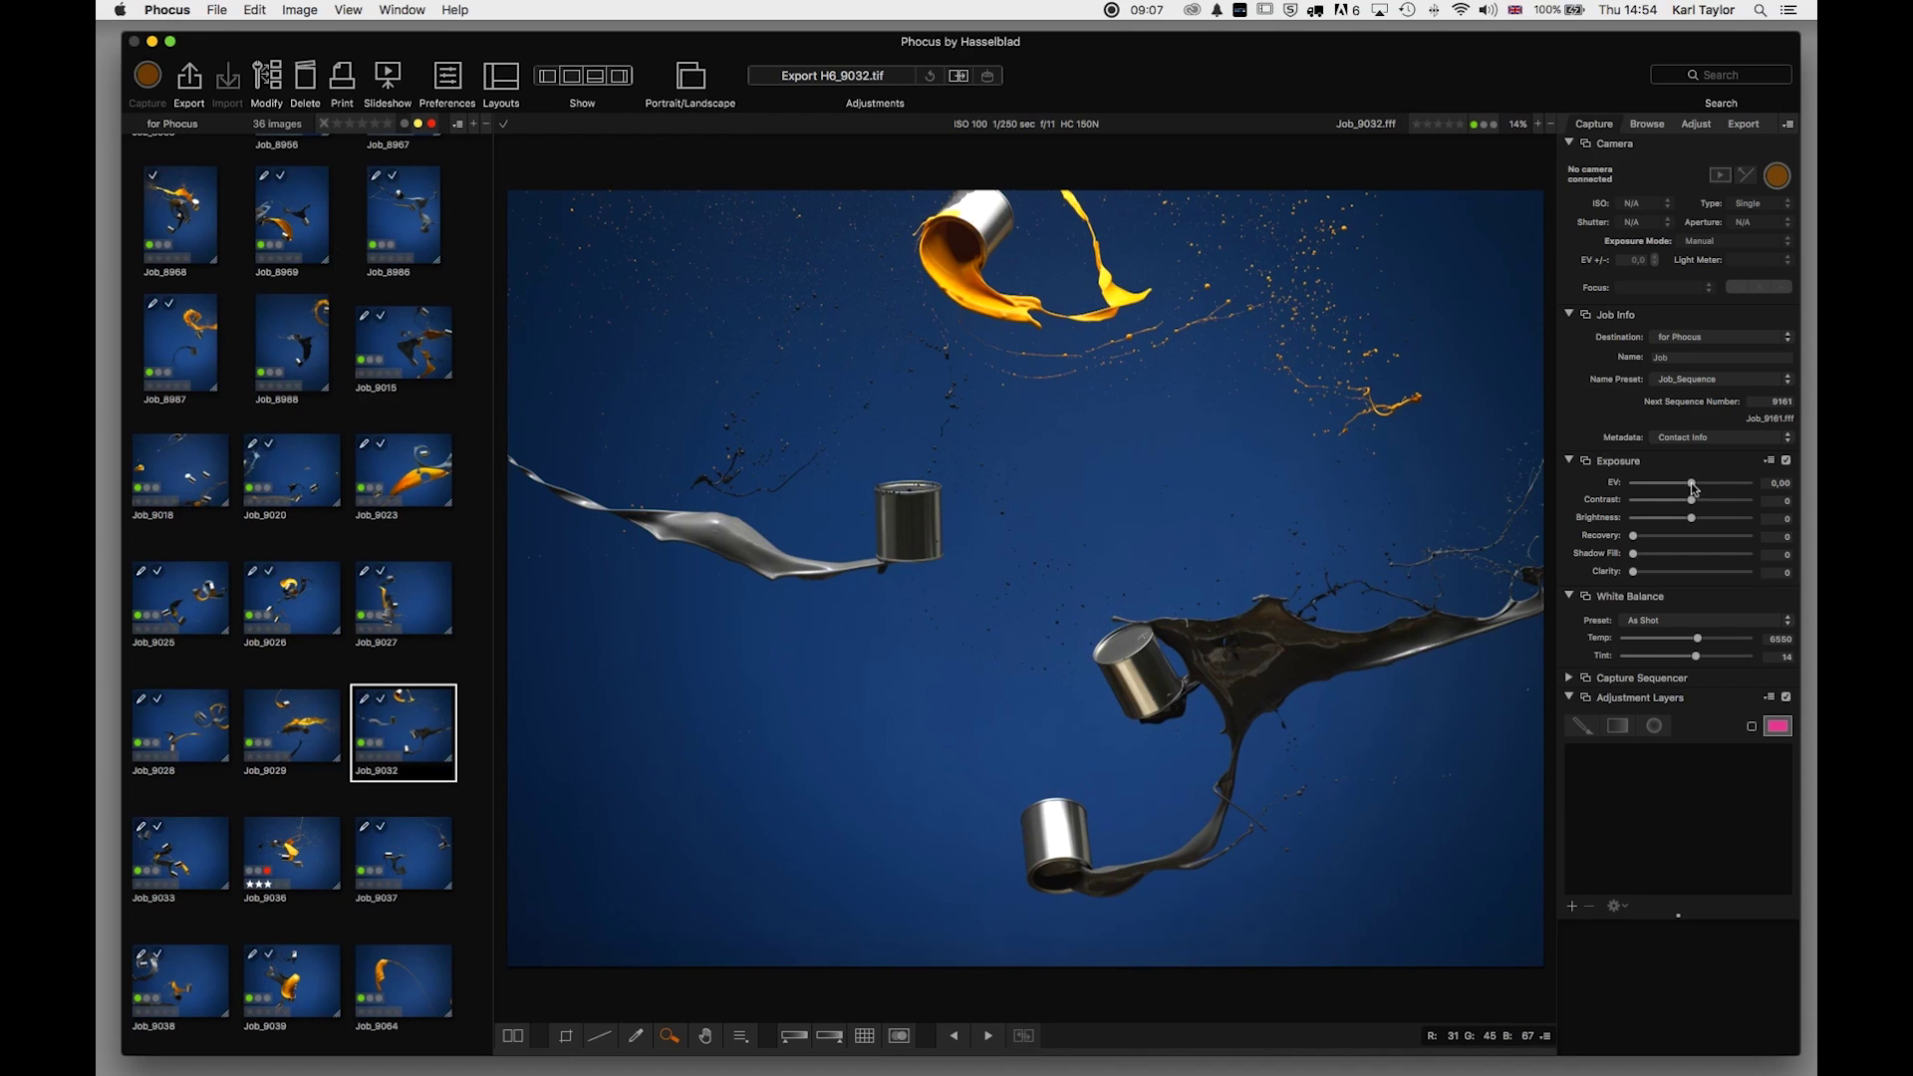
{"action": "left_click_drag", "start_coordinate": [1684, 485], "coordinate": [1682, 486]}
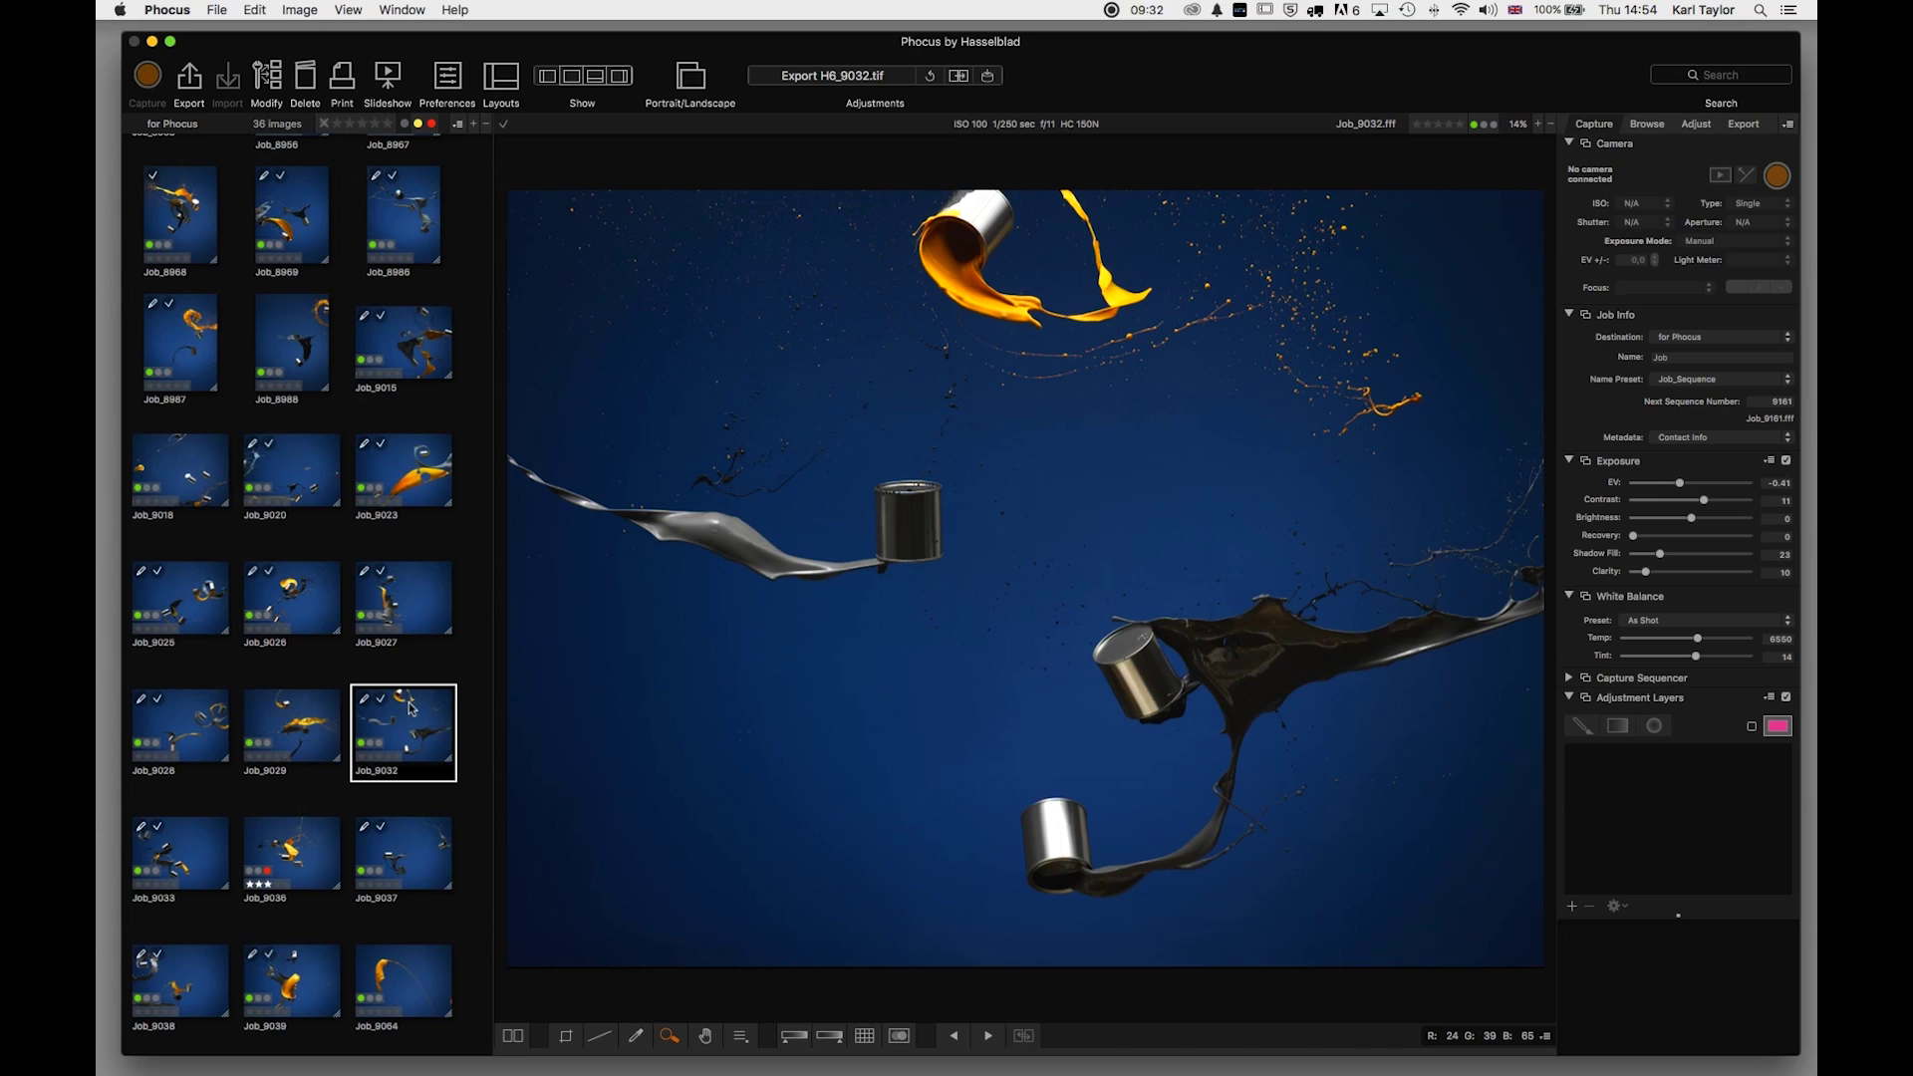
Add Job_9029, 9028, 9027, 9026 and 9023 to the Job_9032 selection and bring up Modify
{"action": "left_click", "coordinate": [286, 733], "text": "super"}
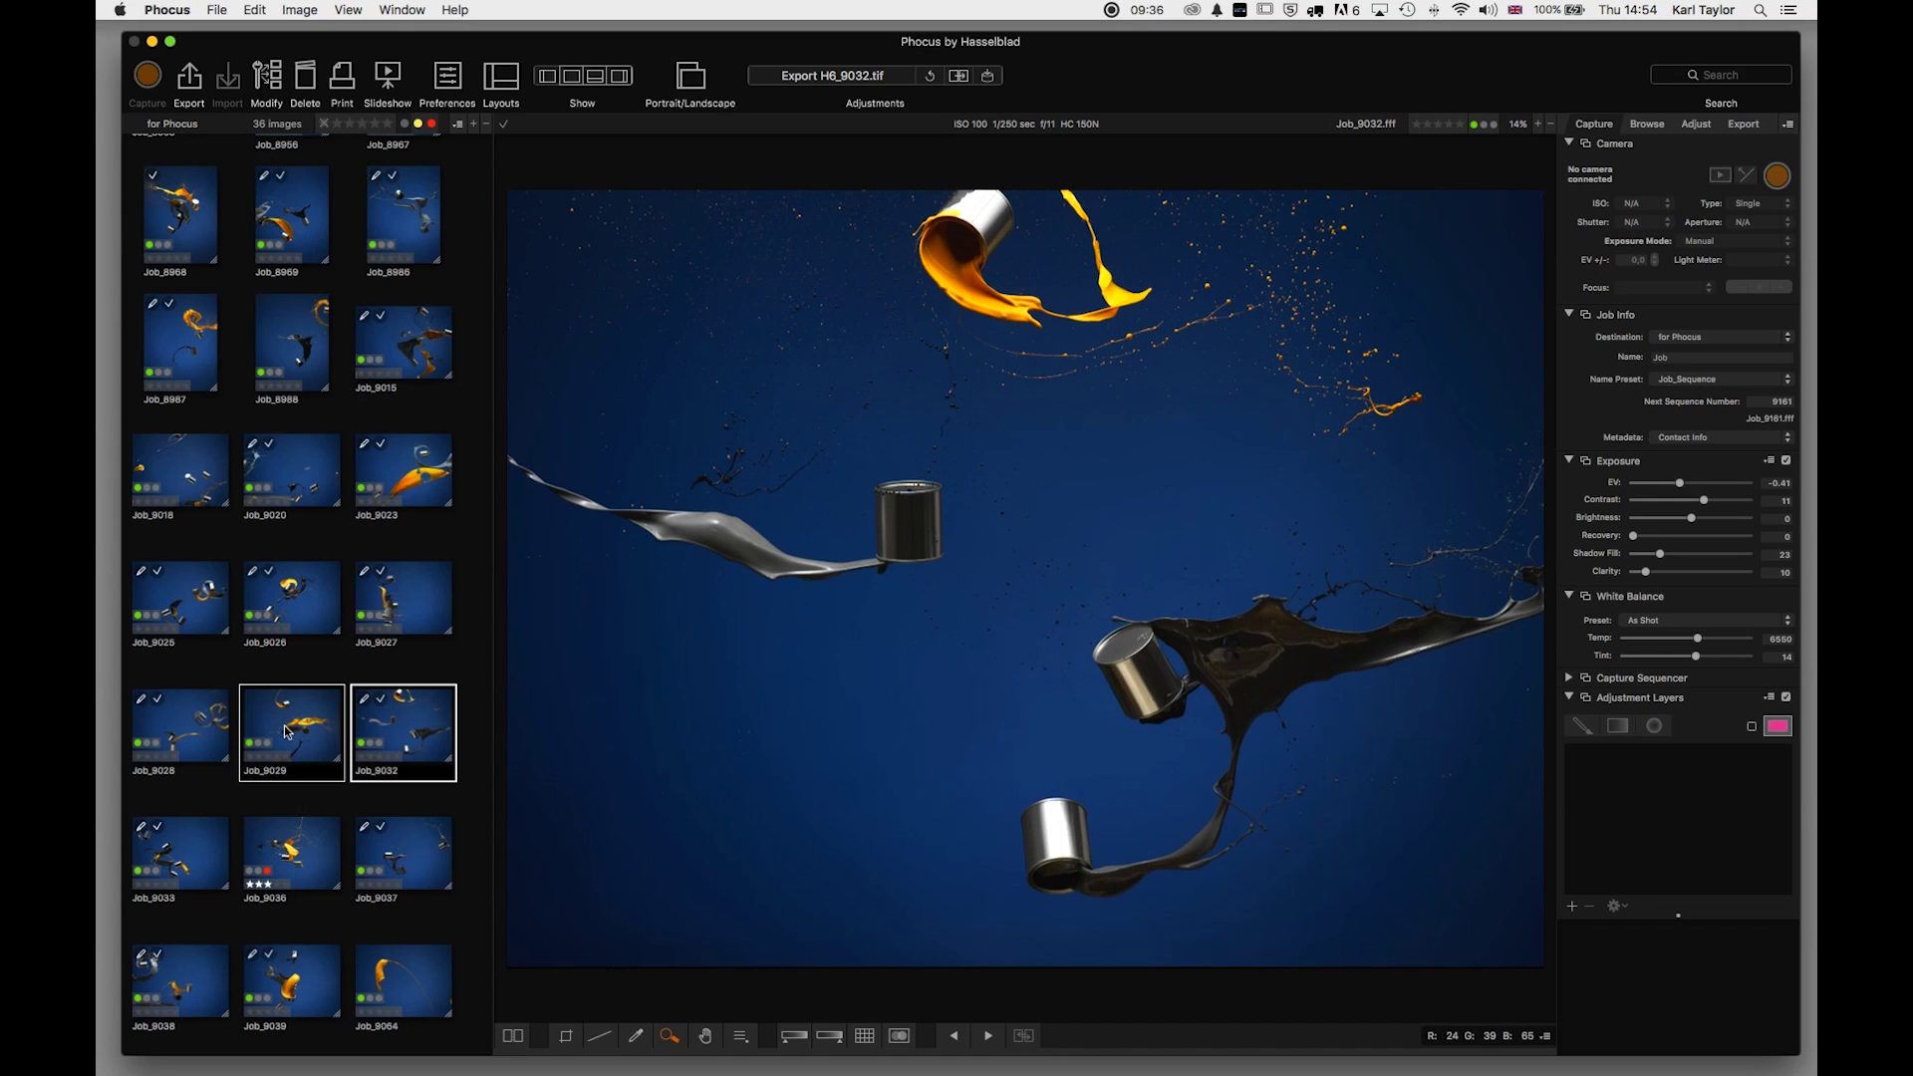
{"action": "left_click", "coordinate": [198, 731], "text": "super"}
{"action": "left_click", "coordinate": [394, 618], "text": "super"}
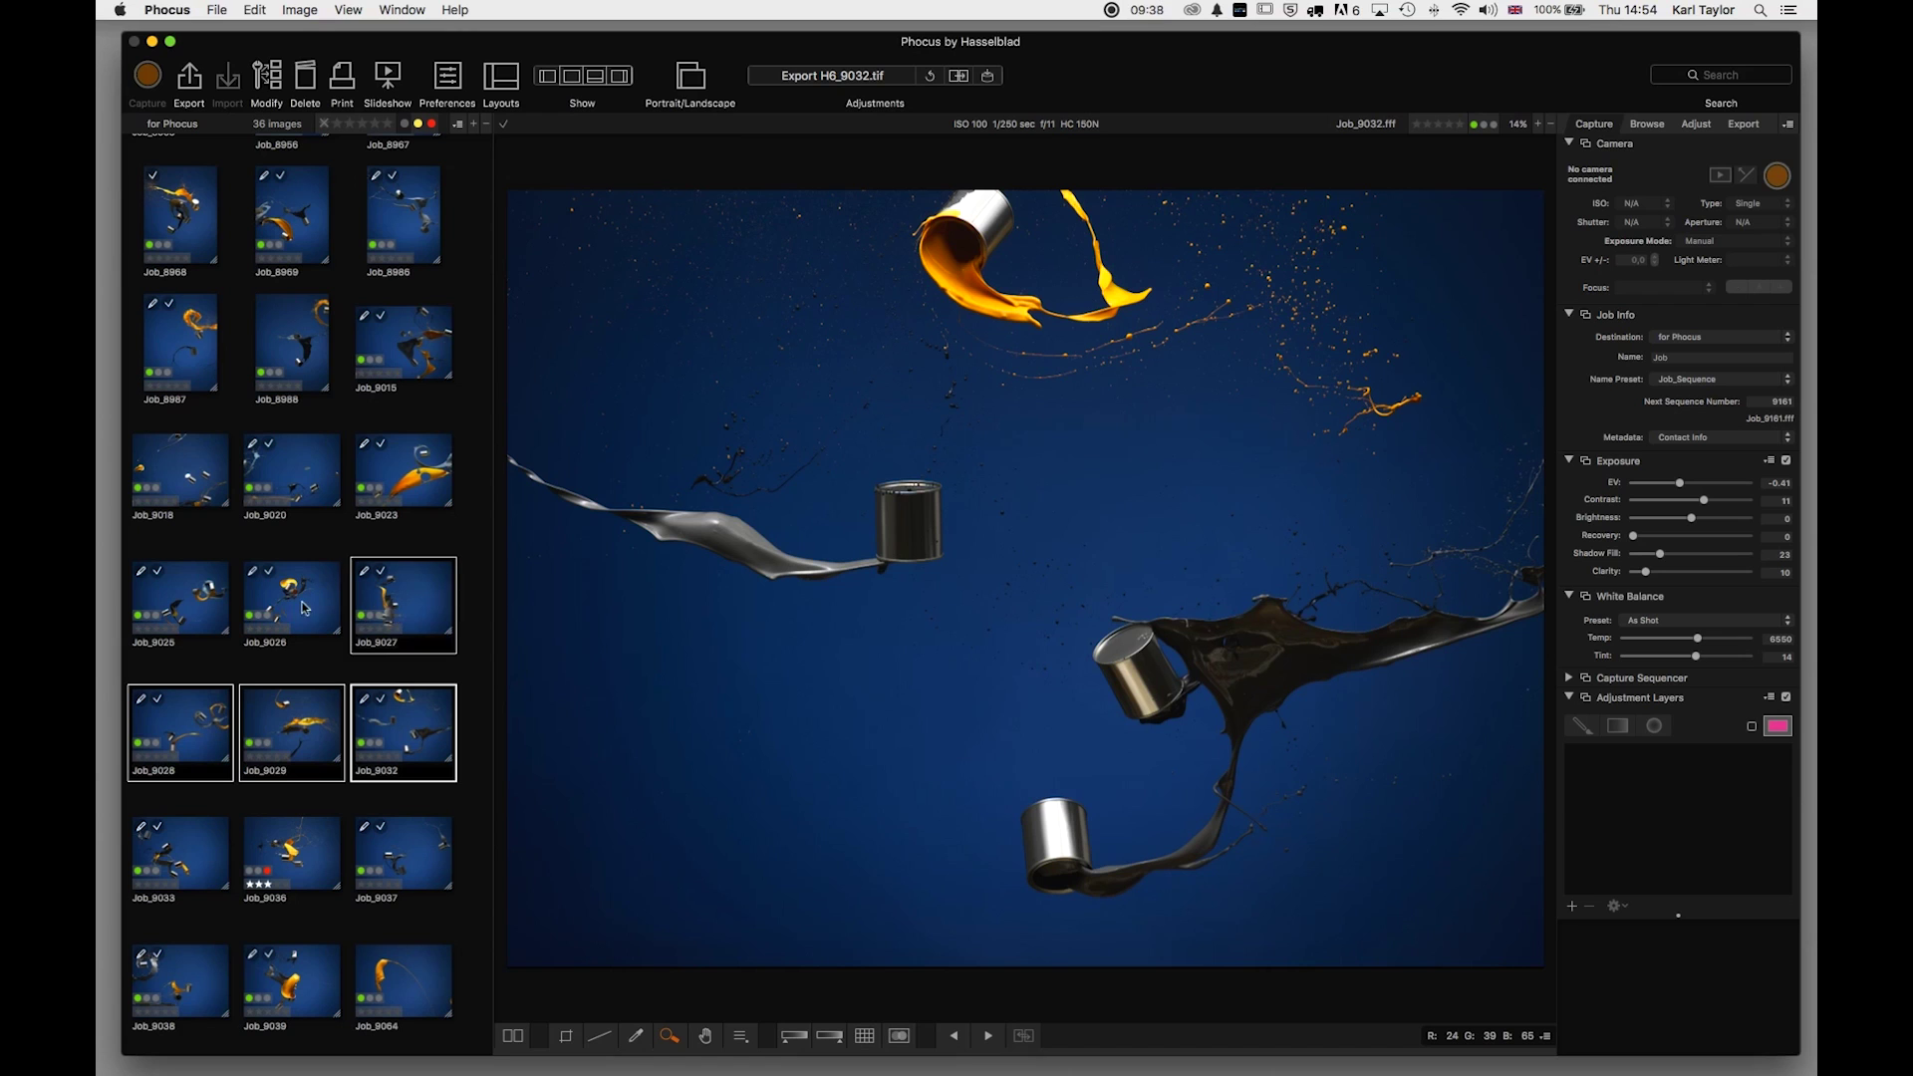
{"action": "left_click", "coordinate": [298, 574], "text": "super"}
{"action": "left_click", "coordinate": [389, 480], "text": "super"}
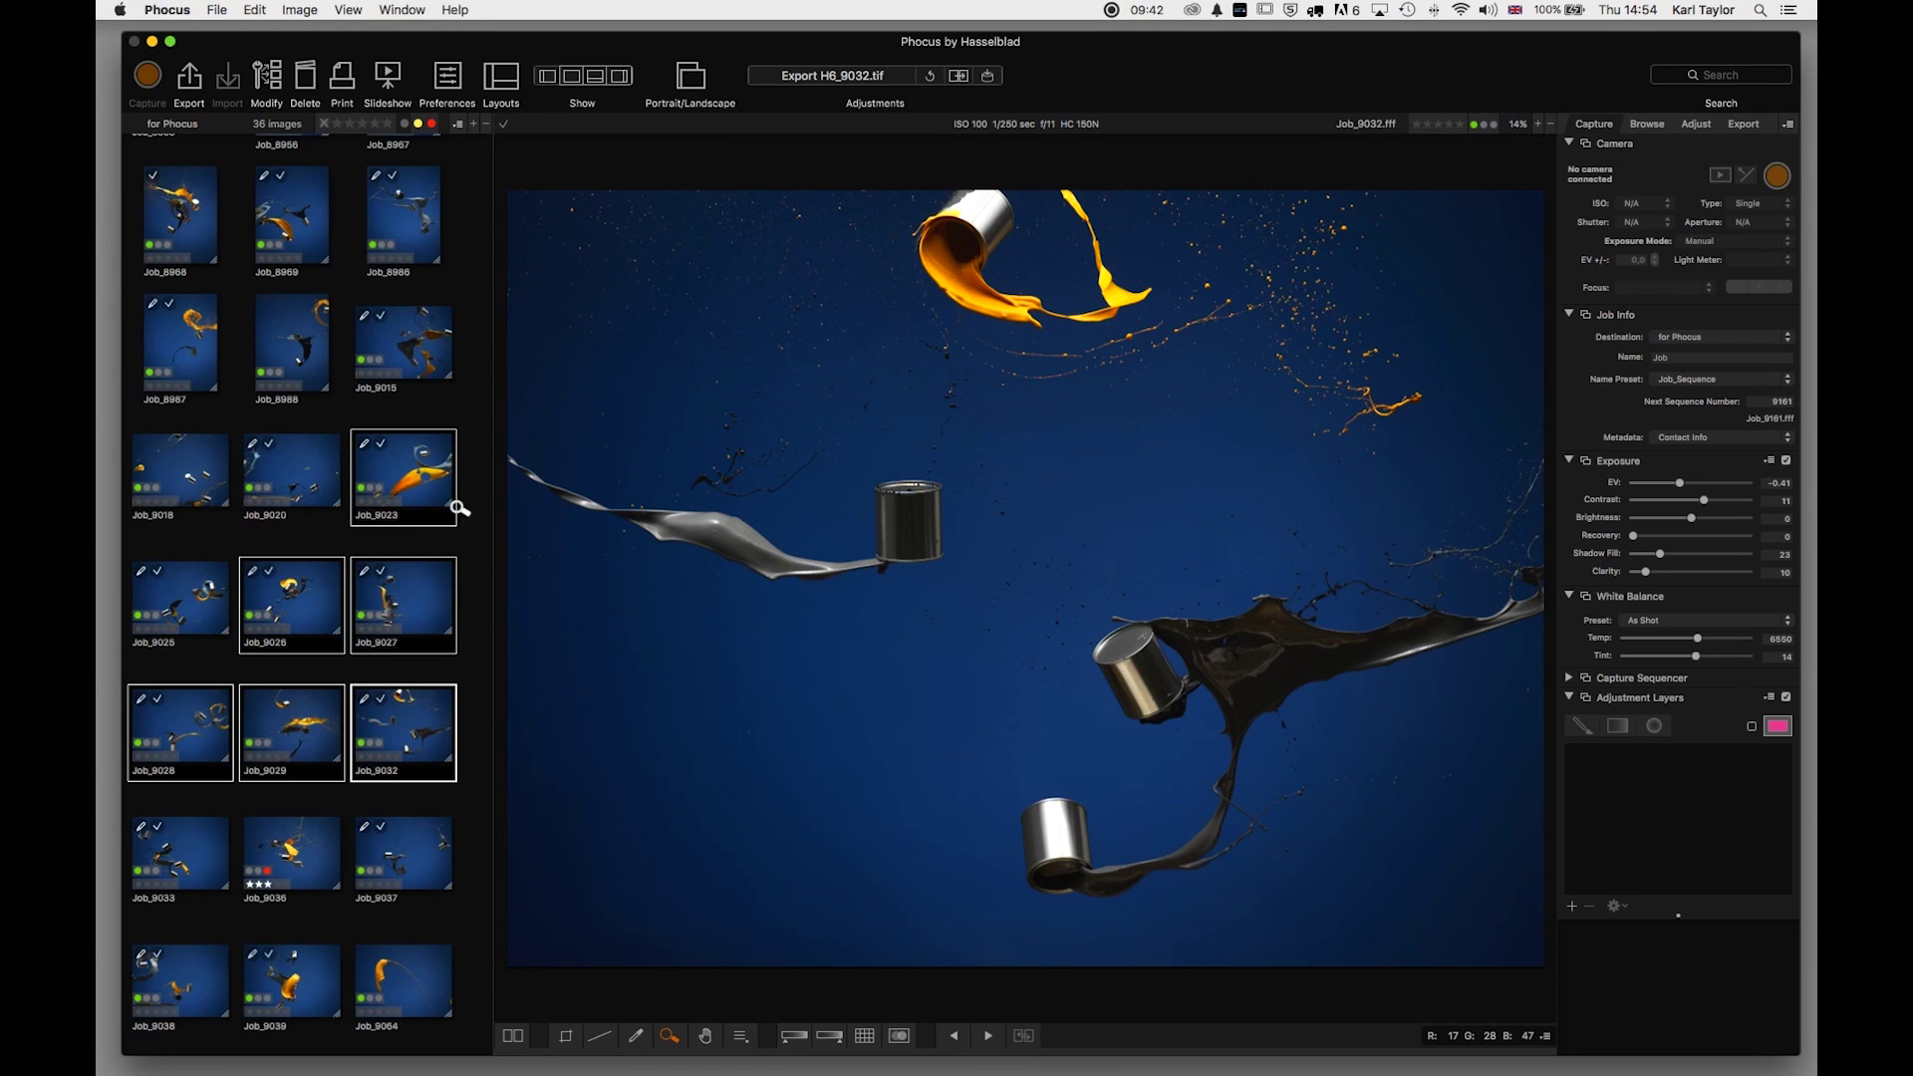
{"action": "left_click", "coordinate": [267, 80]}
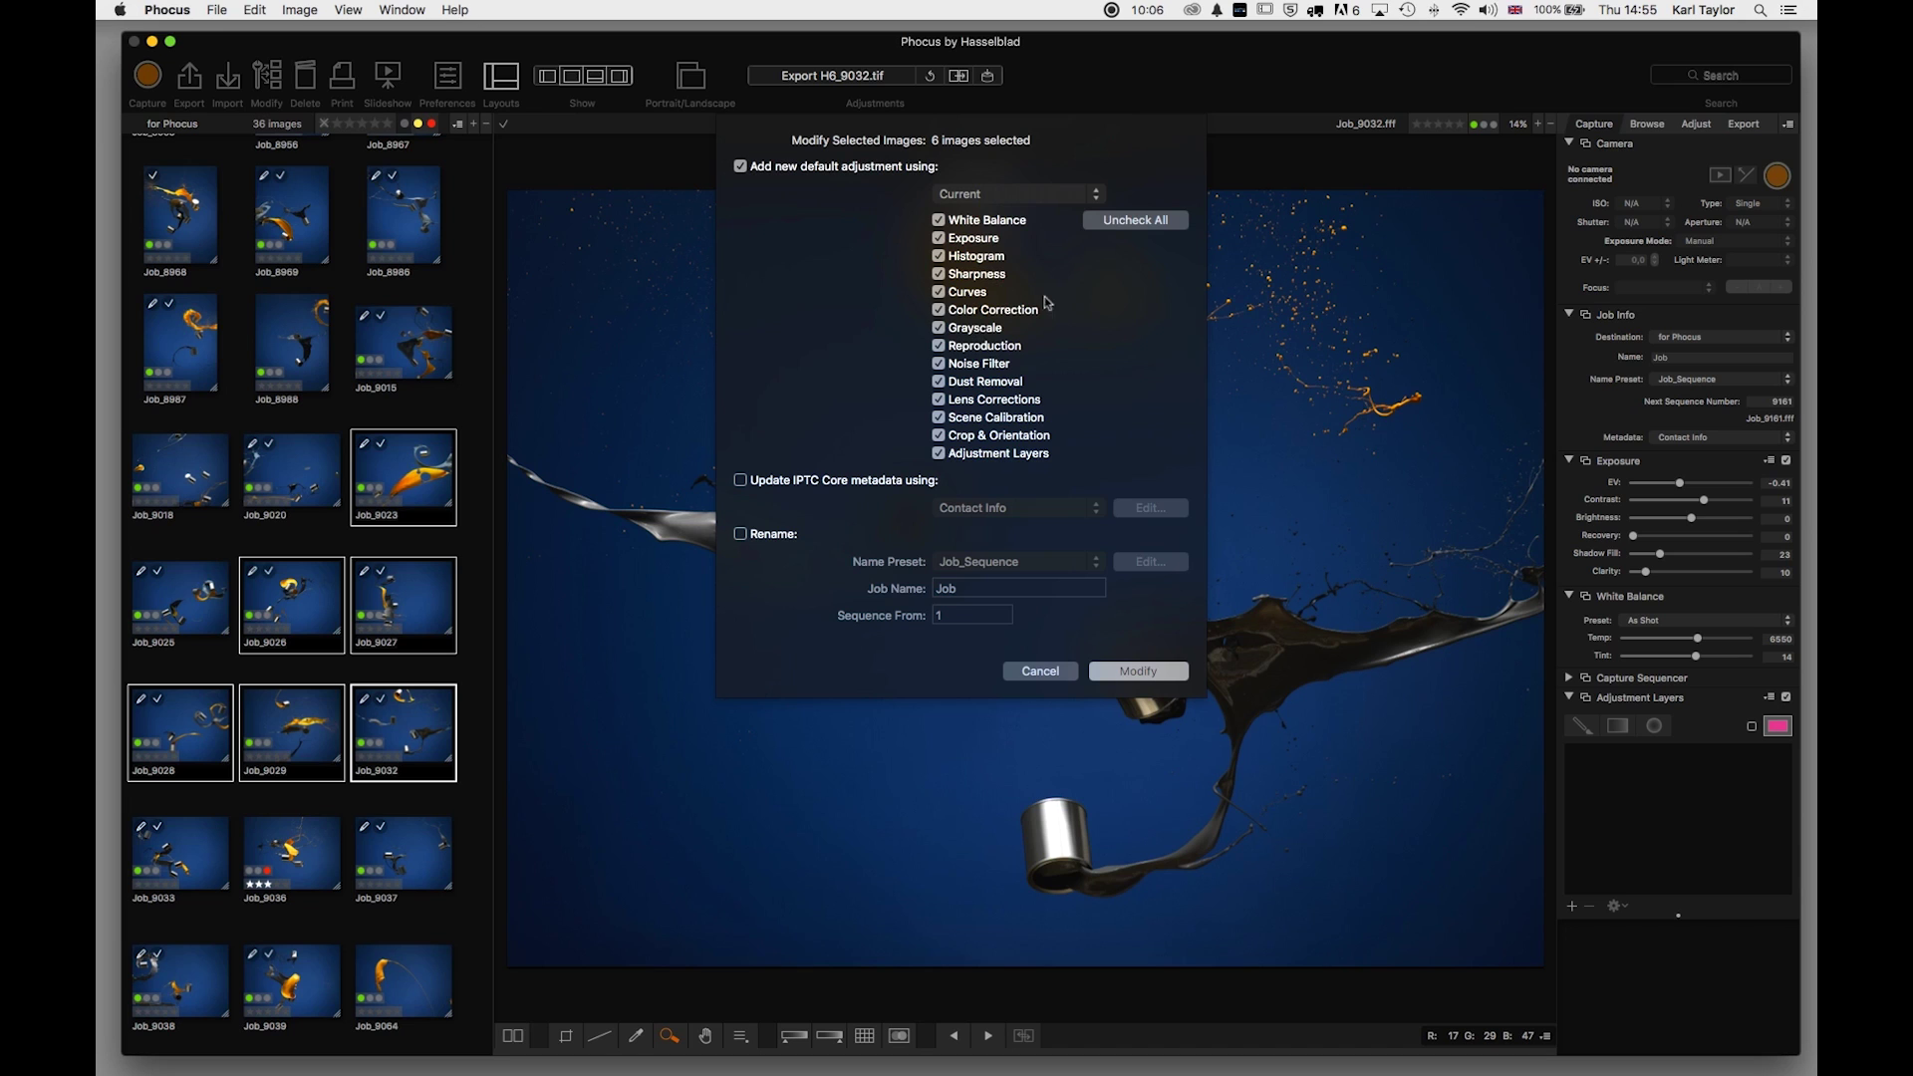
Restrict the batch modify to Exposure and Color Correction and apply it to the six images
{"action": "left_click", "coordinate": [1118, 222]}
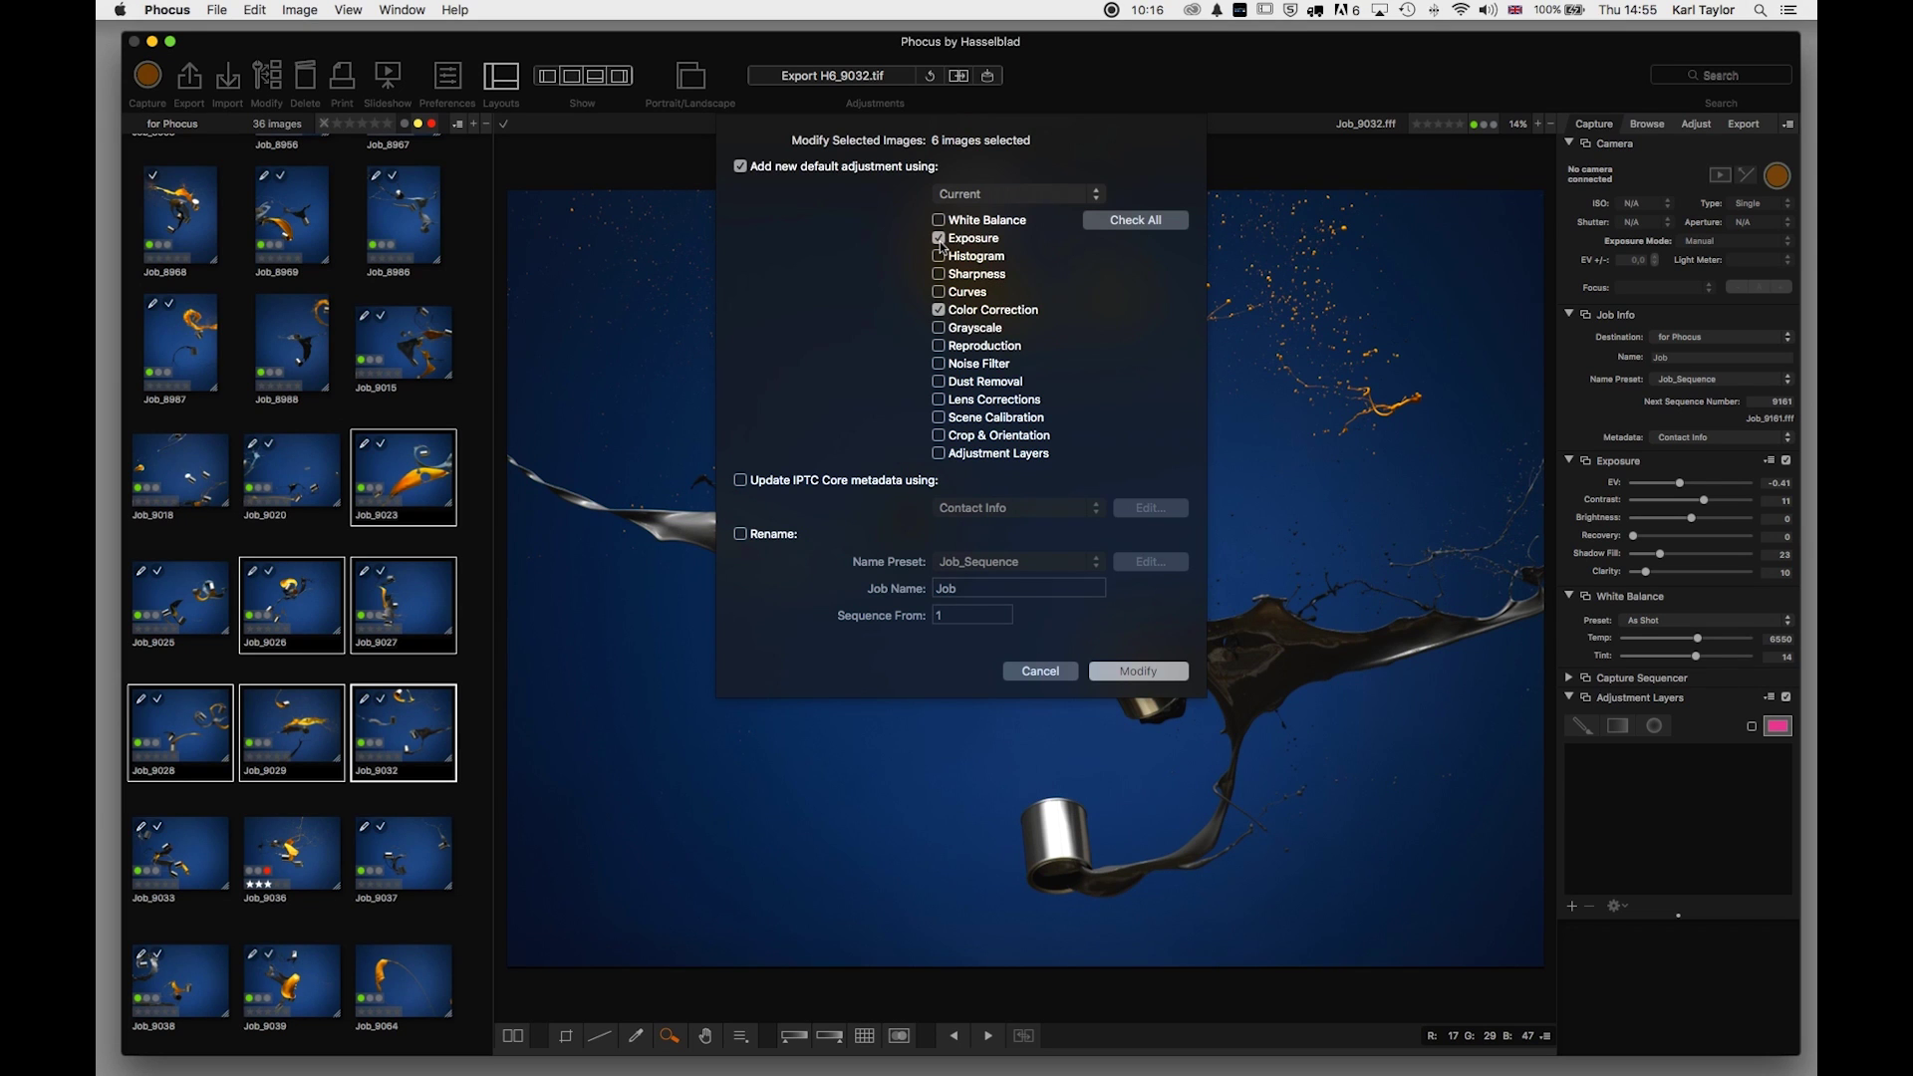
{"action": "left_click", "coordinate": [1129, 673]}
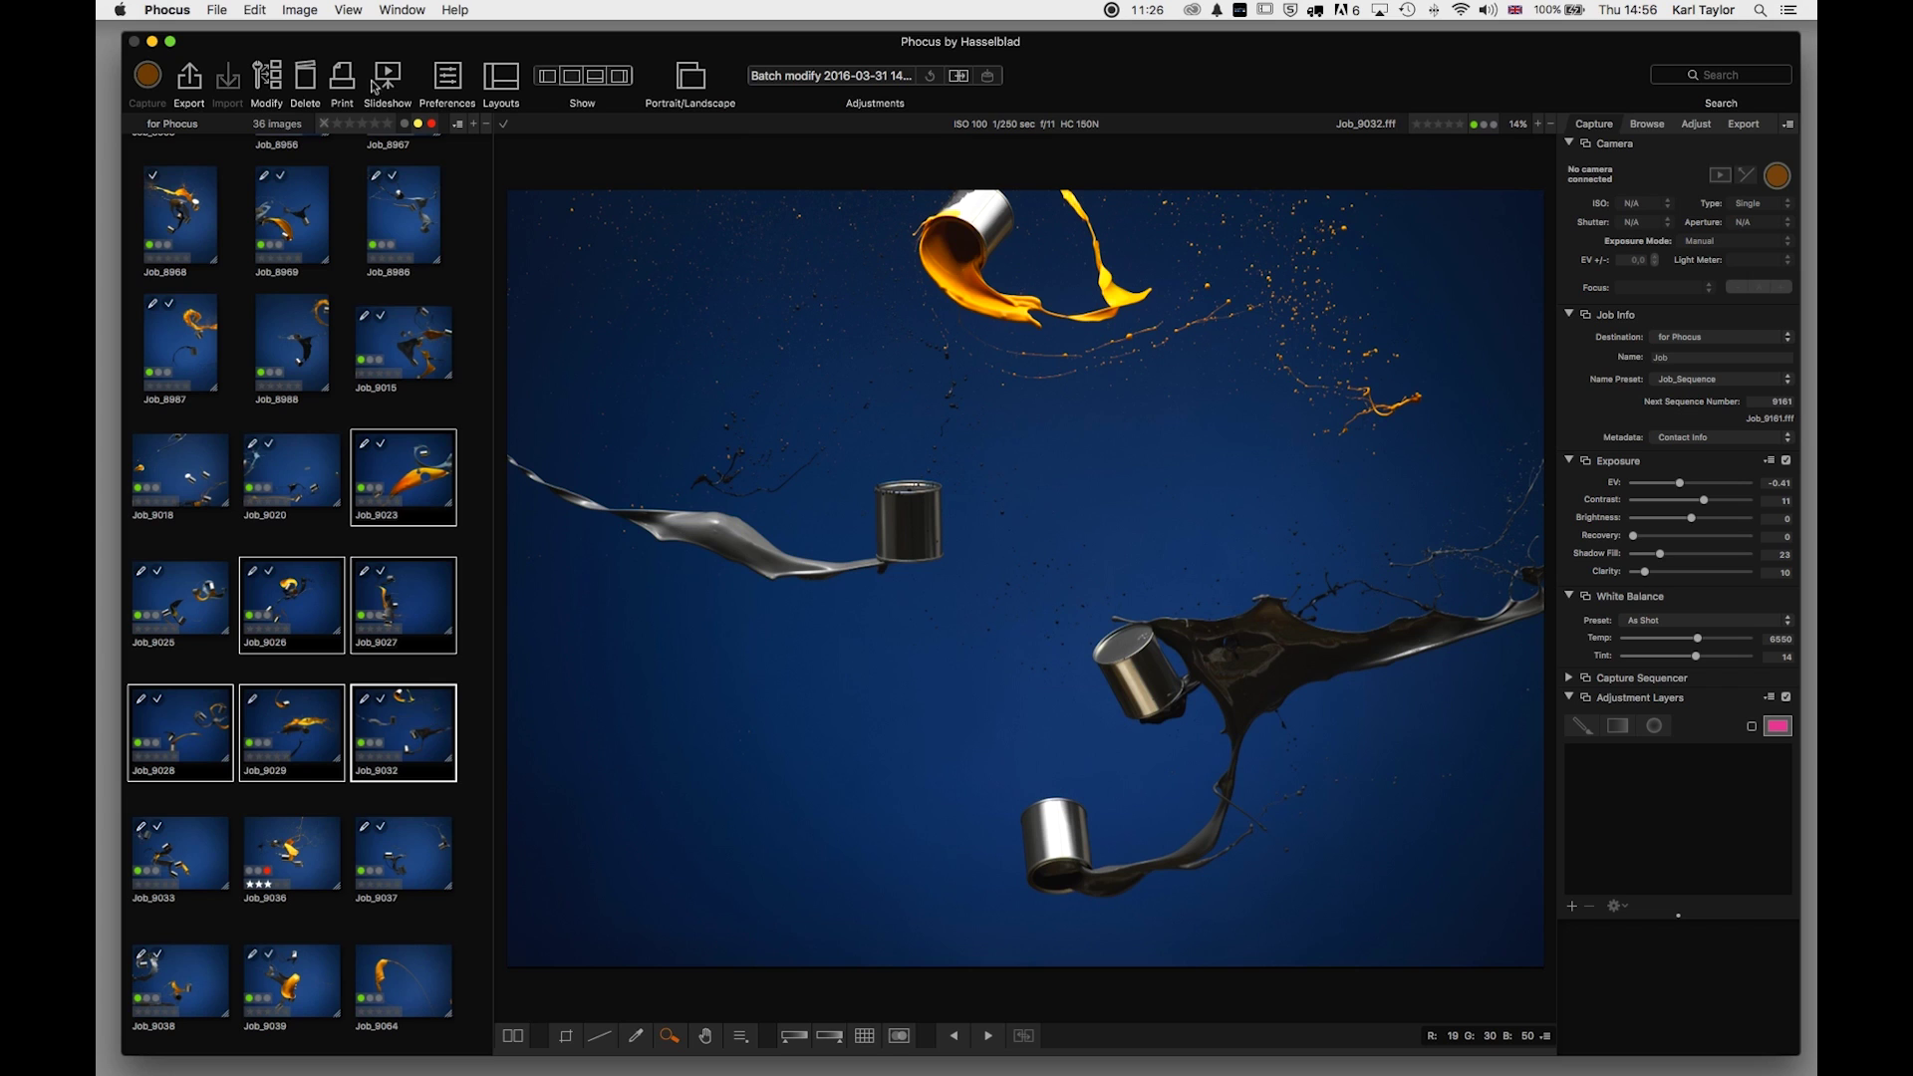
Undo the batch modification and the earlier exposure edits, then select only Job_9032
{"action": "left_click", "coordinate": [261, 12]}
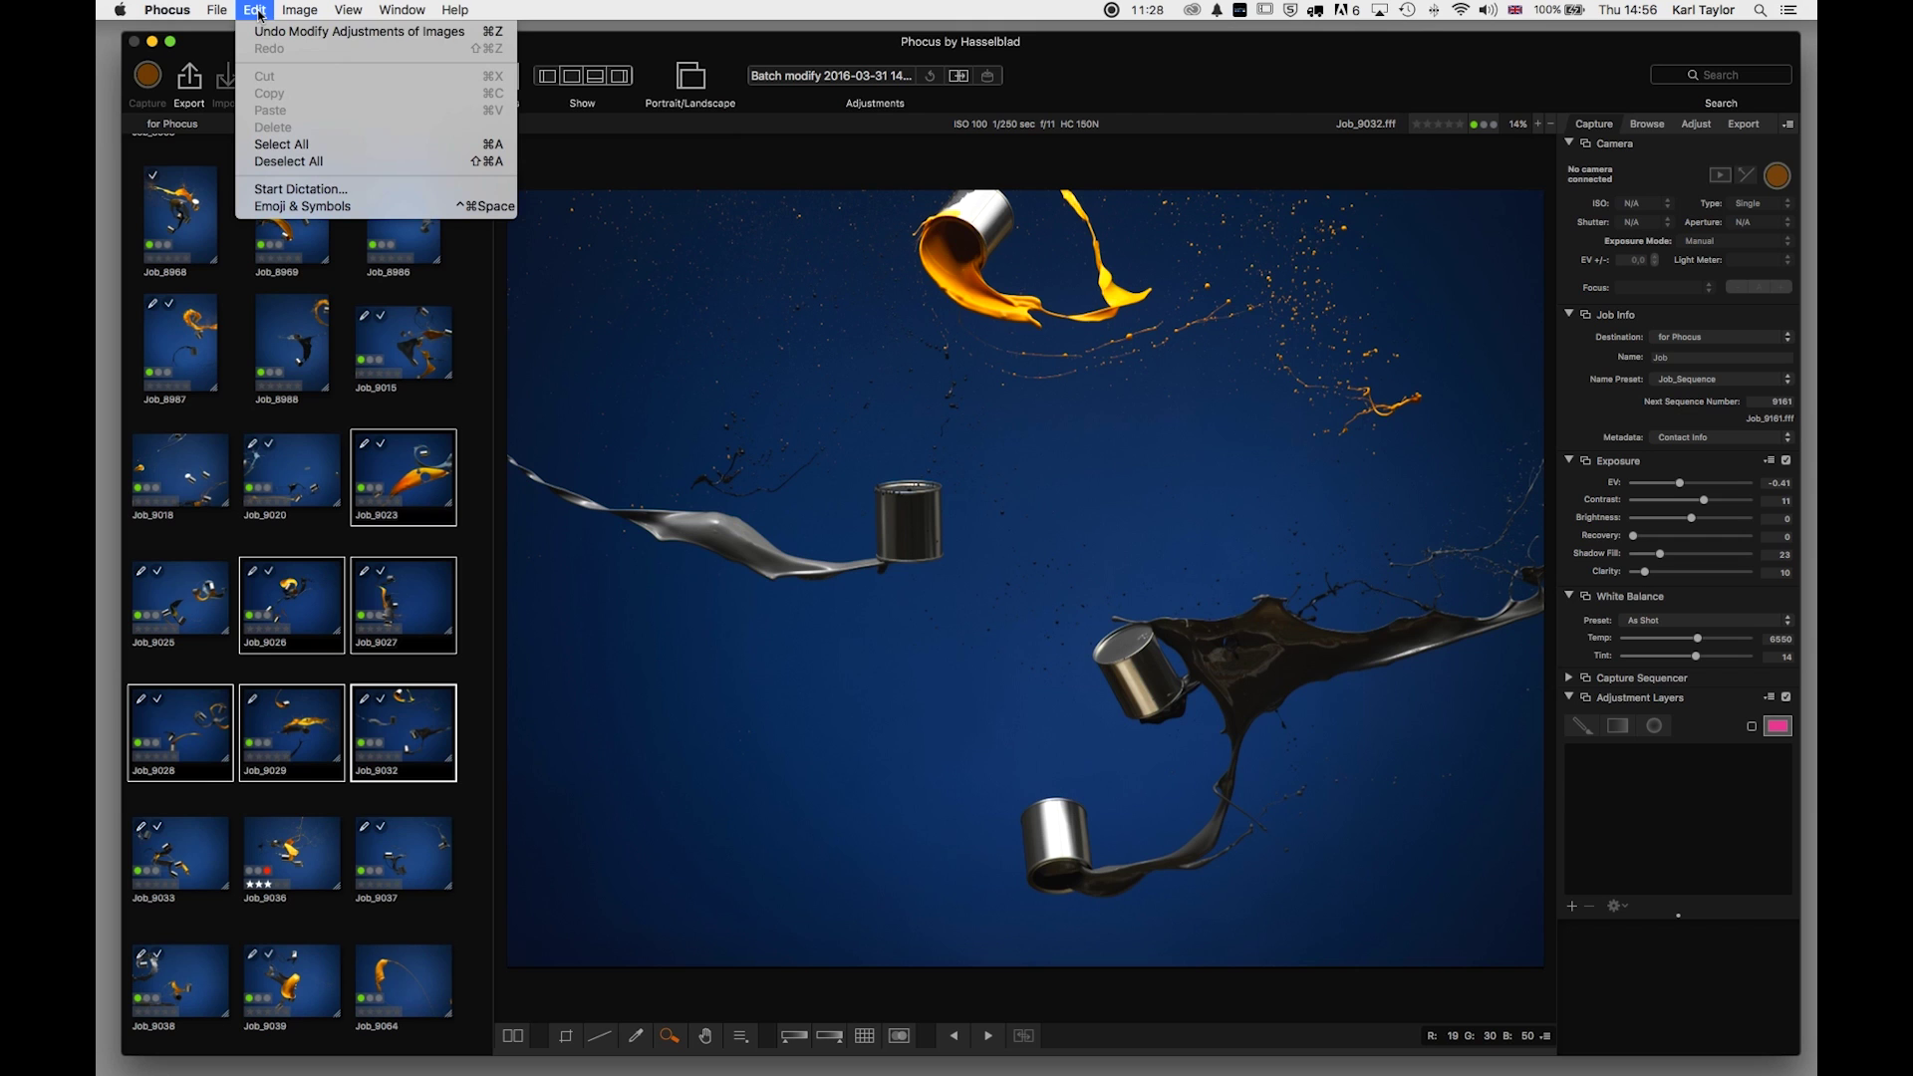
{"action": "left_click", "coordinate": [269, 32]}
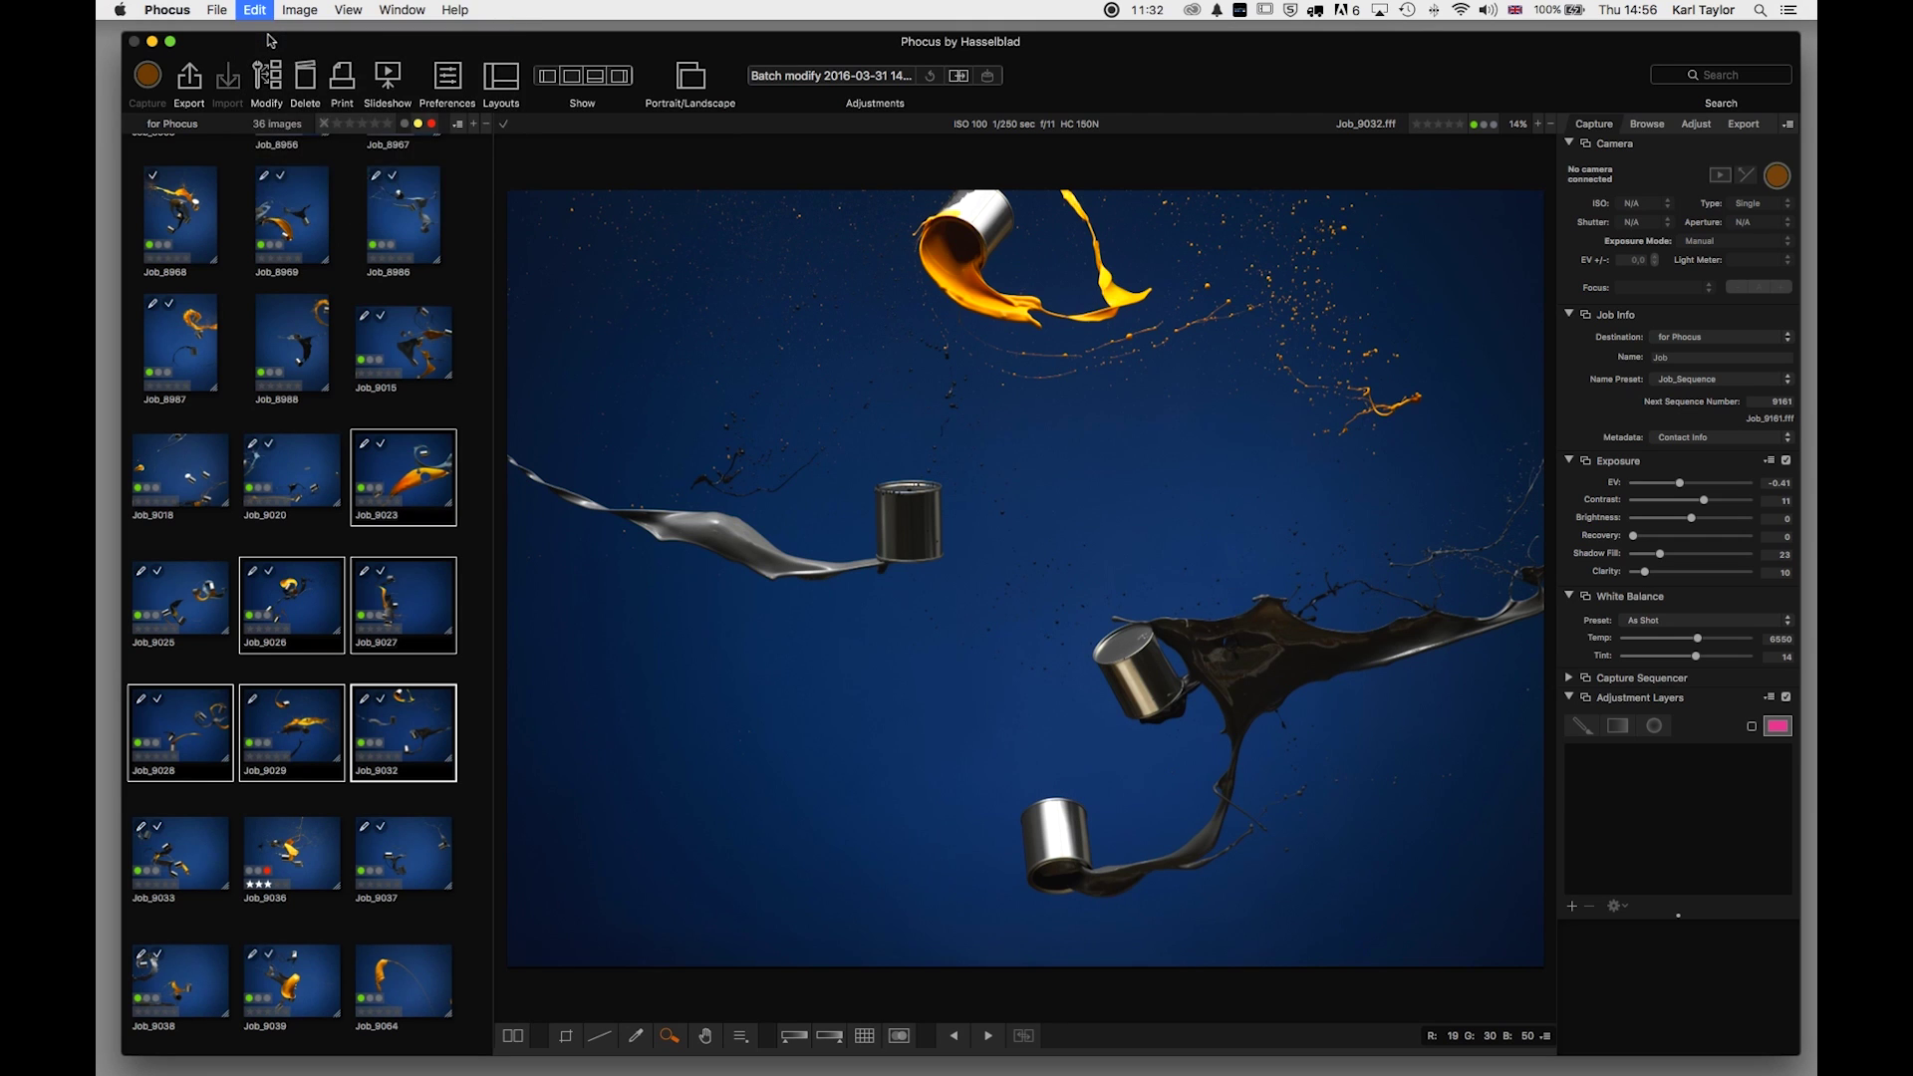
{"action": "key", "text": "super+z"}
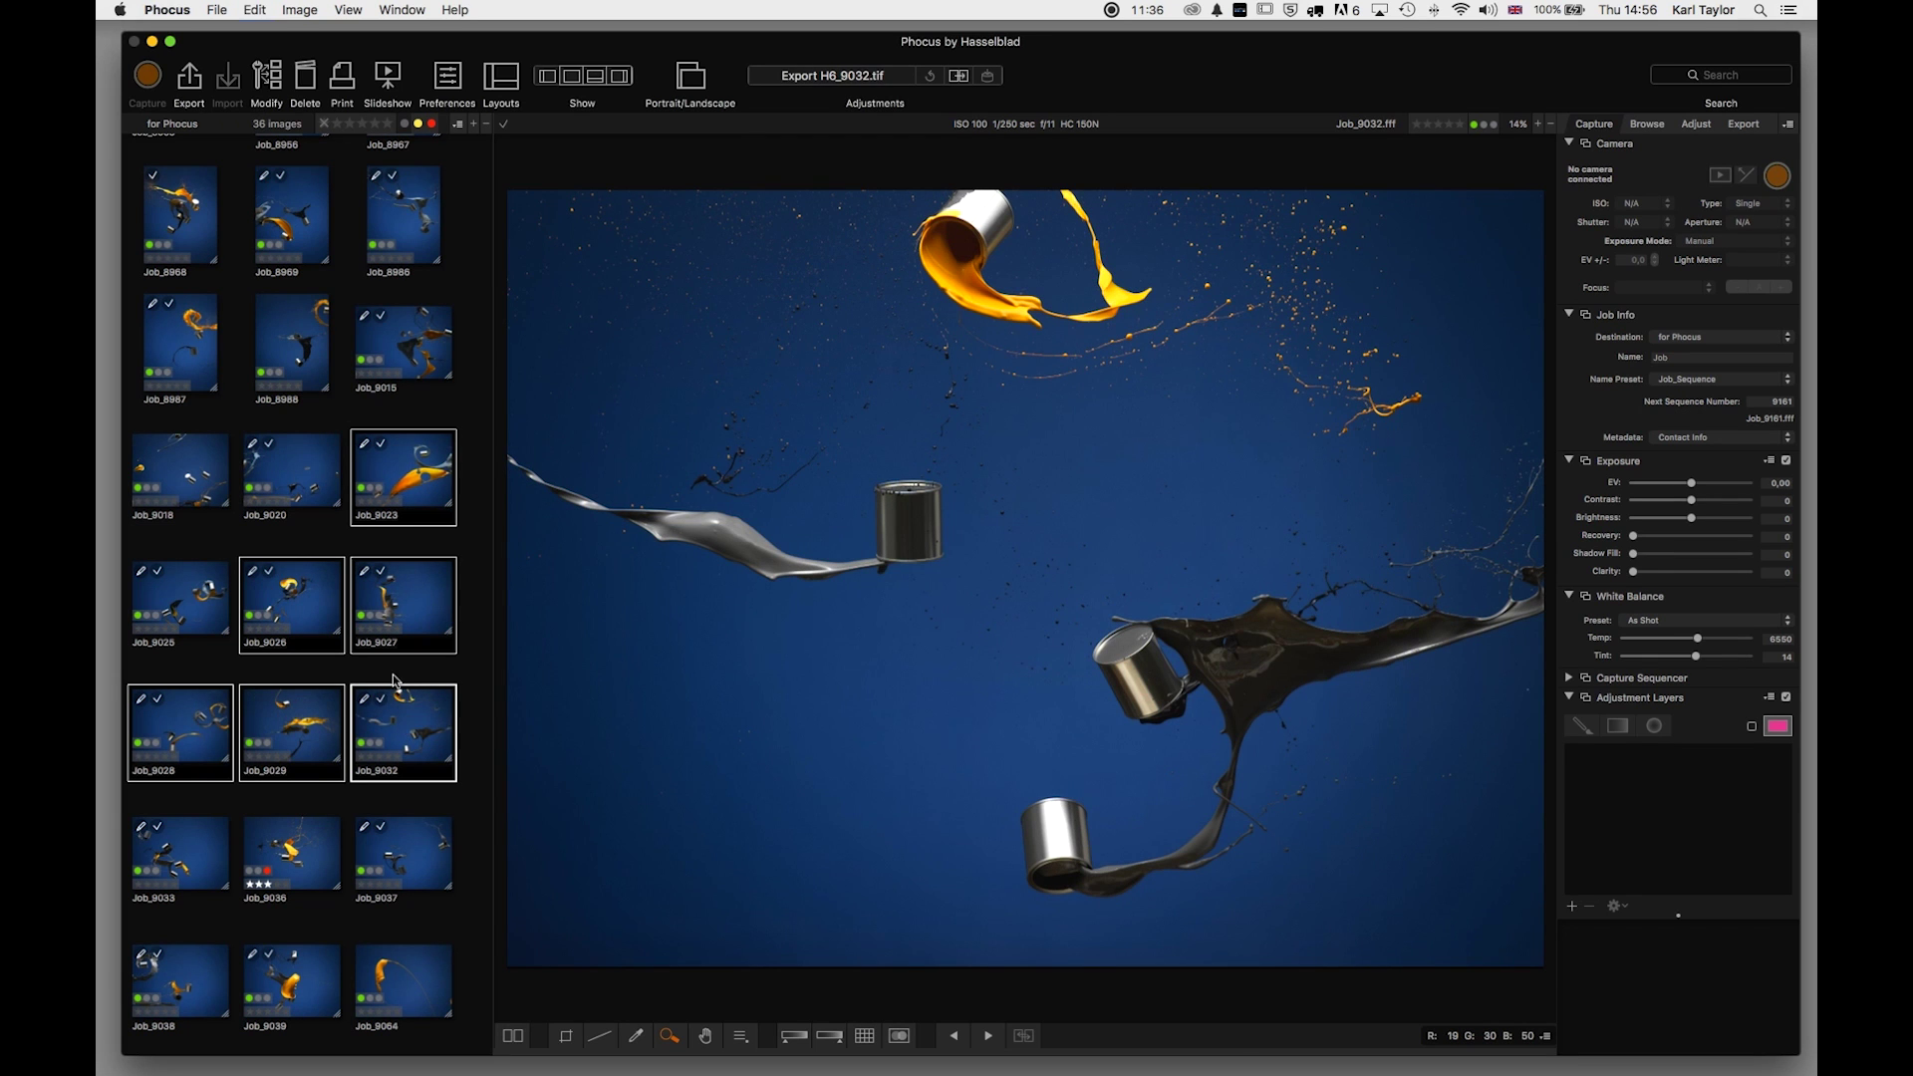
{"action": "left_click", "coordinate": [393, 729]}
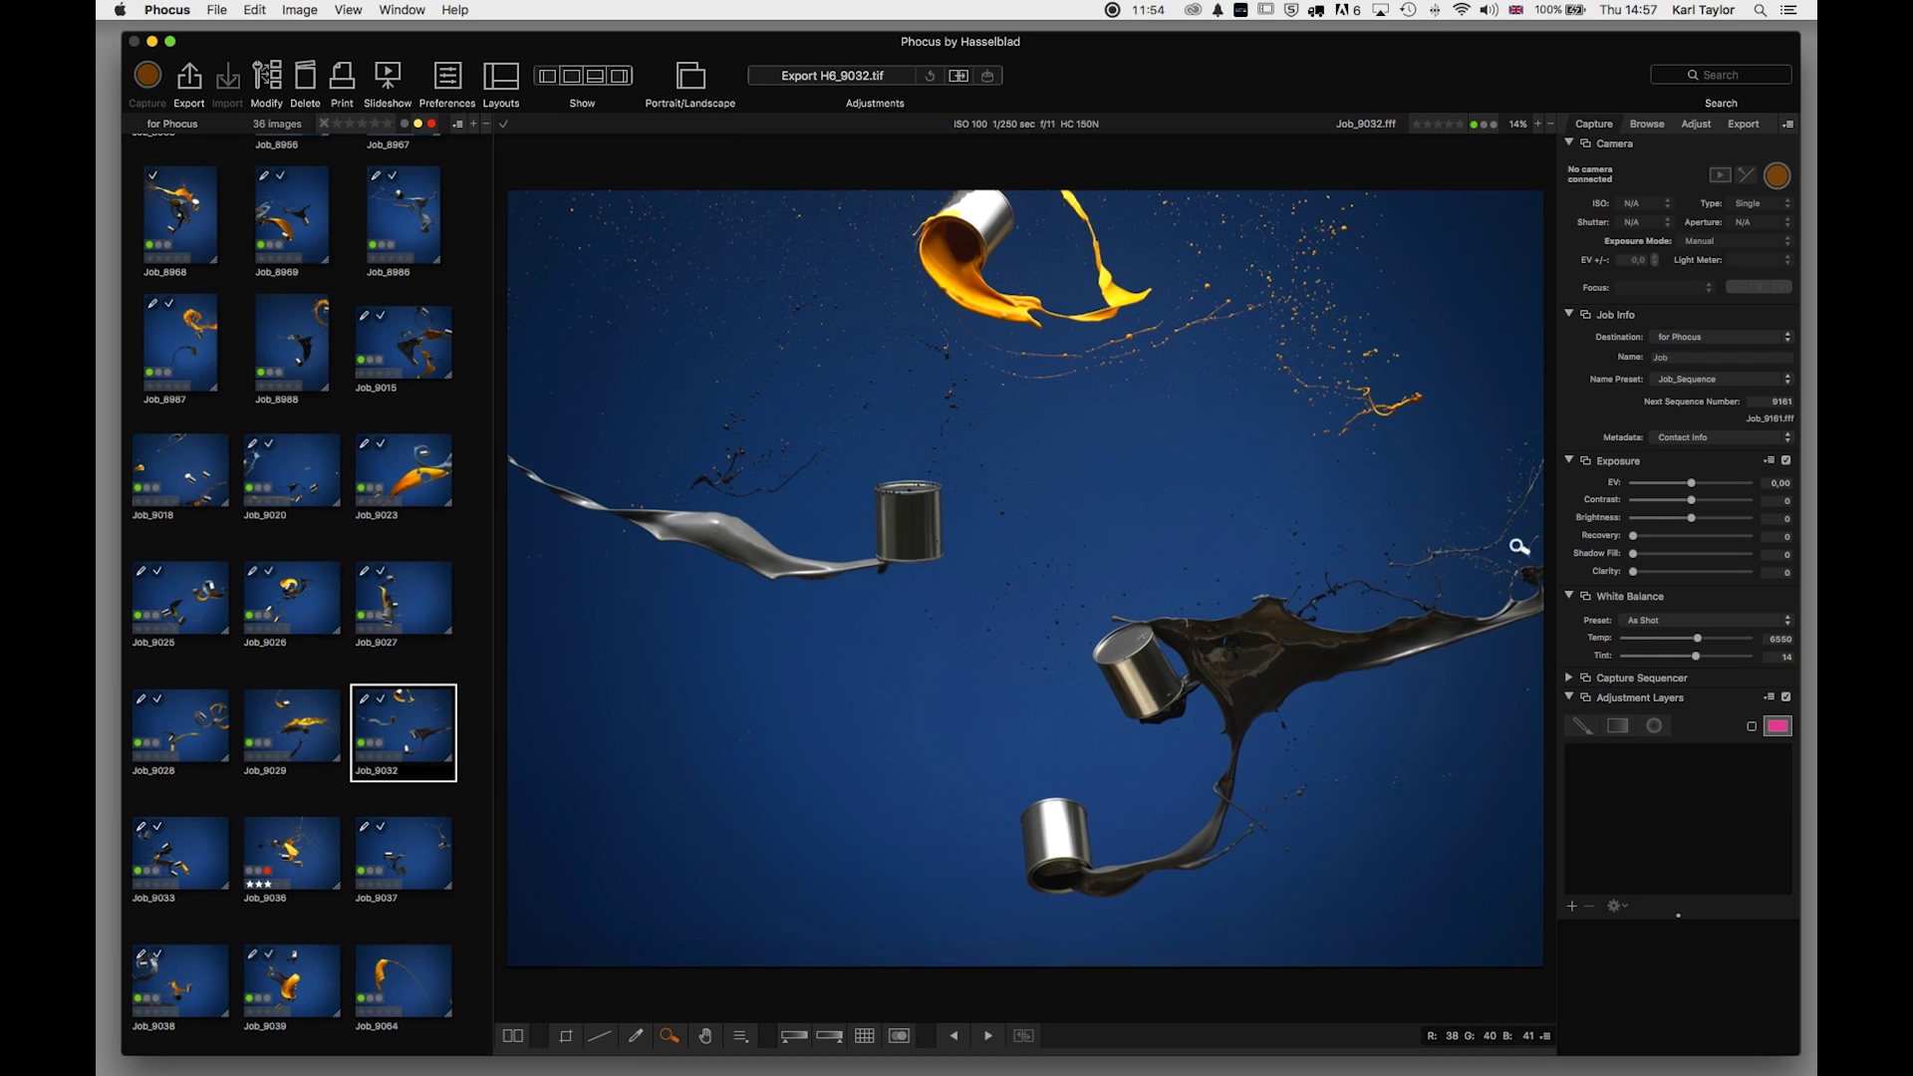
Raise Job_9032's exposure to EV 0.73
{"action": "left_click_drag", "start_coordinate": [1700, 490], "coordinate": [1718, 492]}
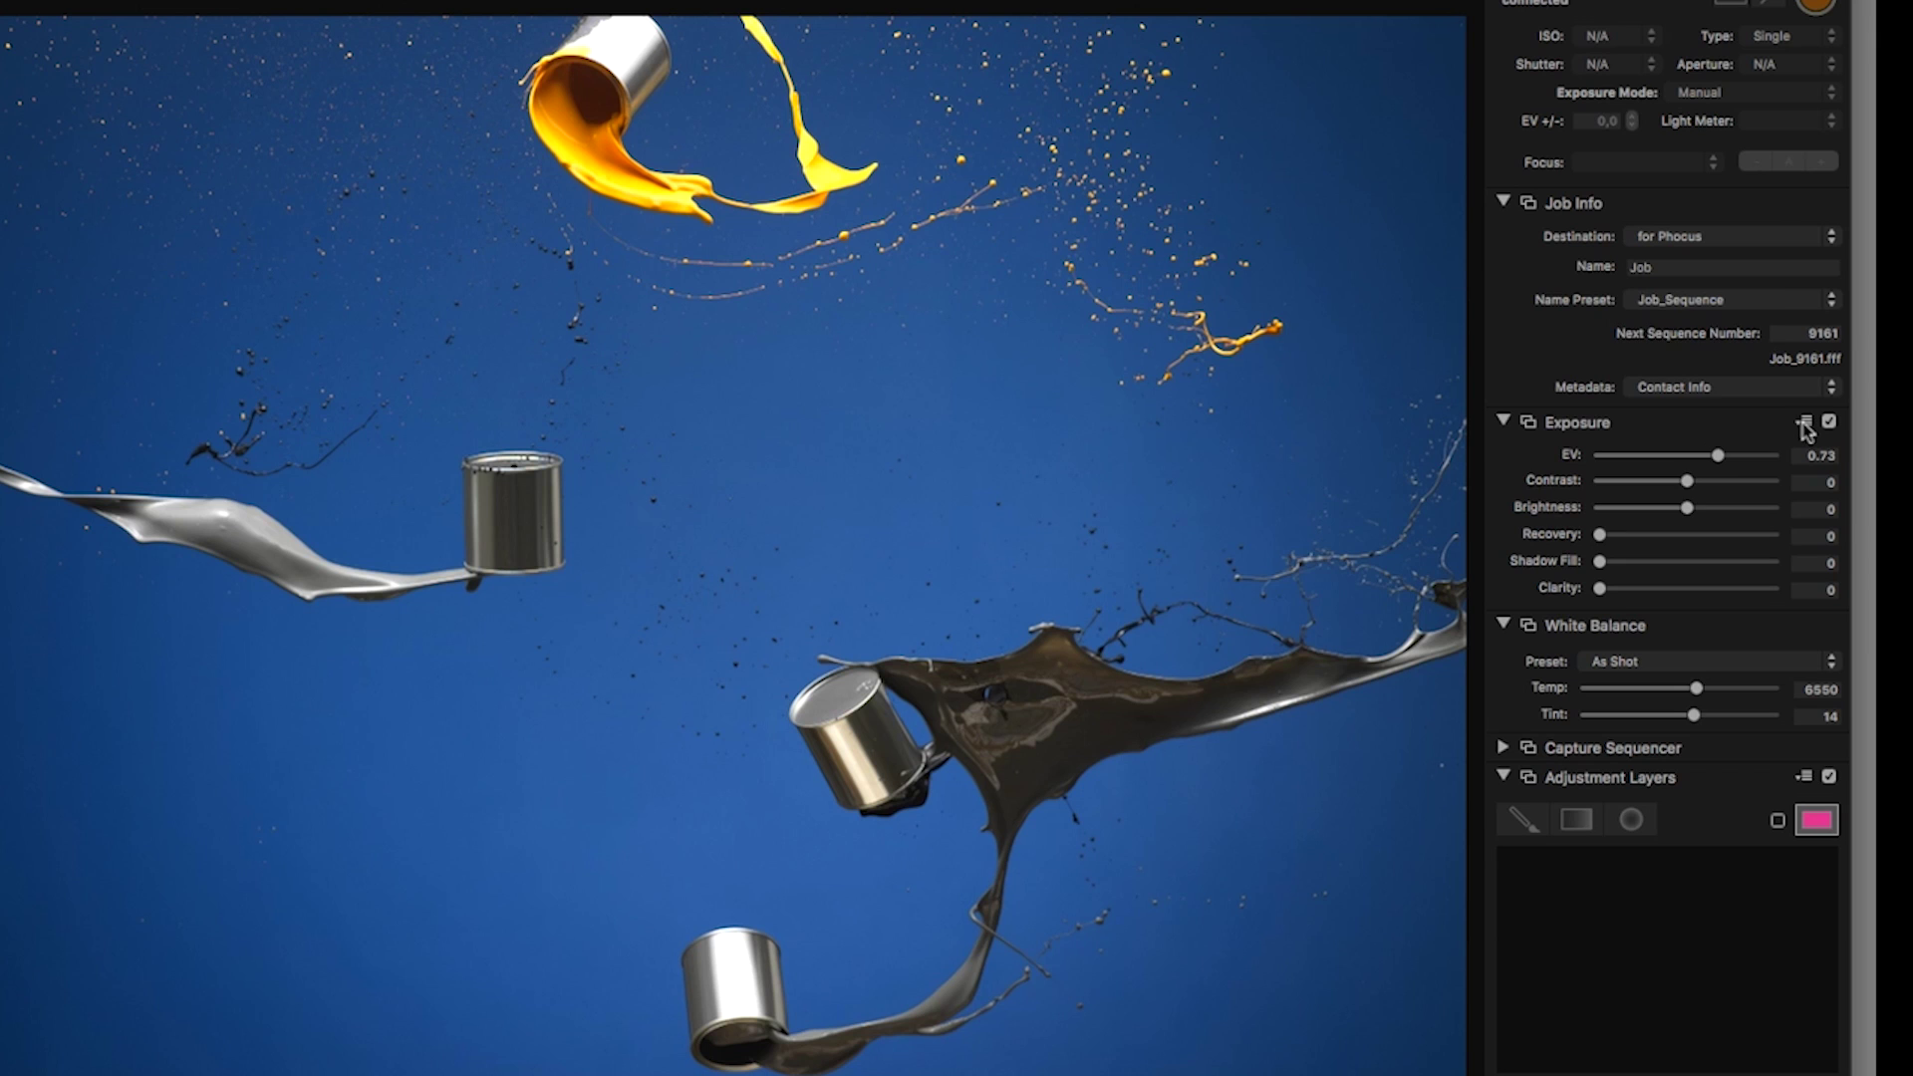
{"action": "left_click", "coordinate": [1770, 461]}
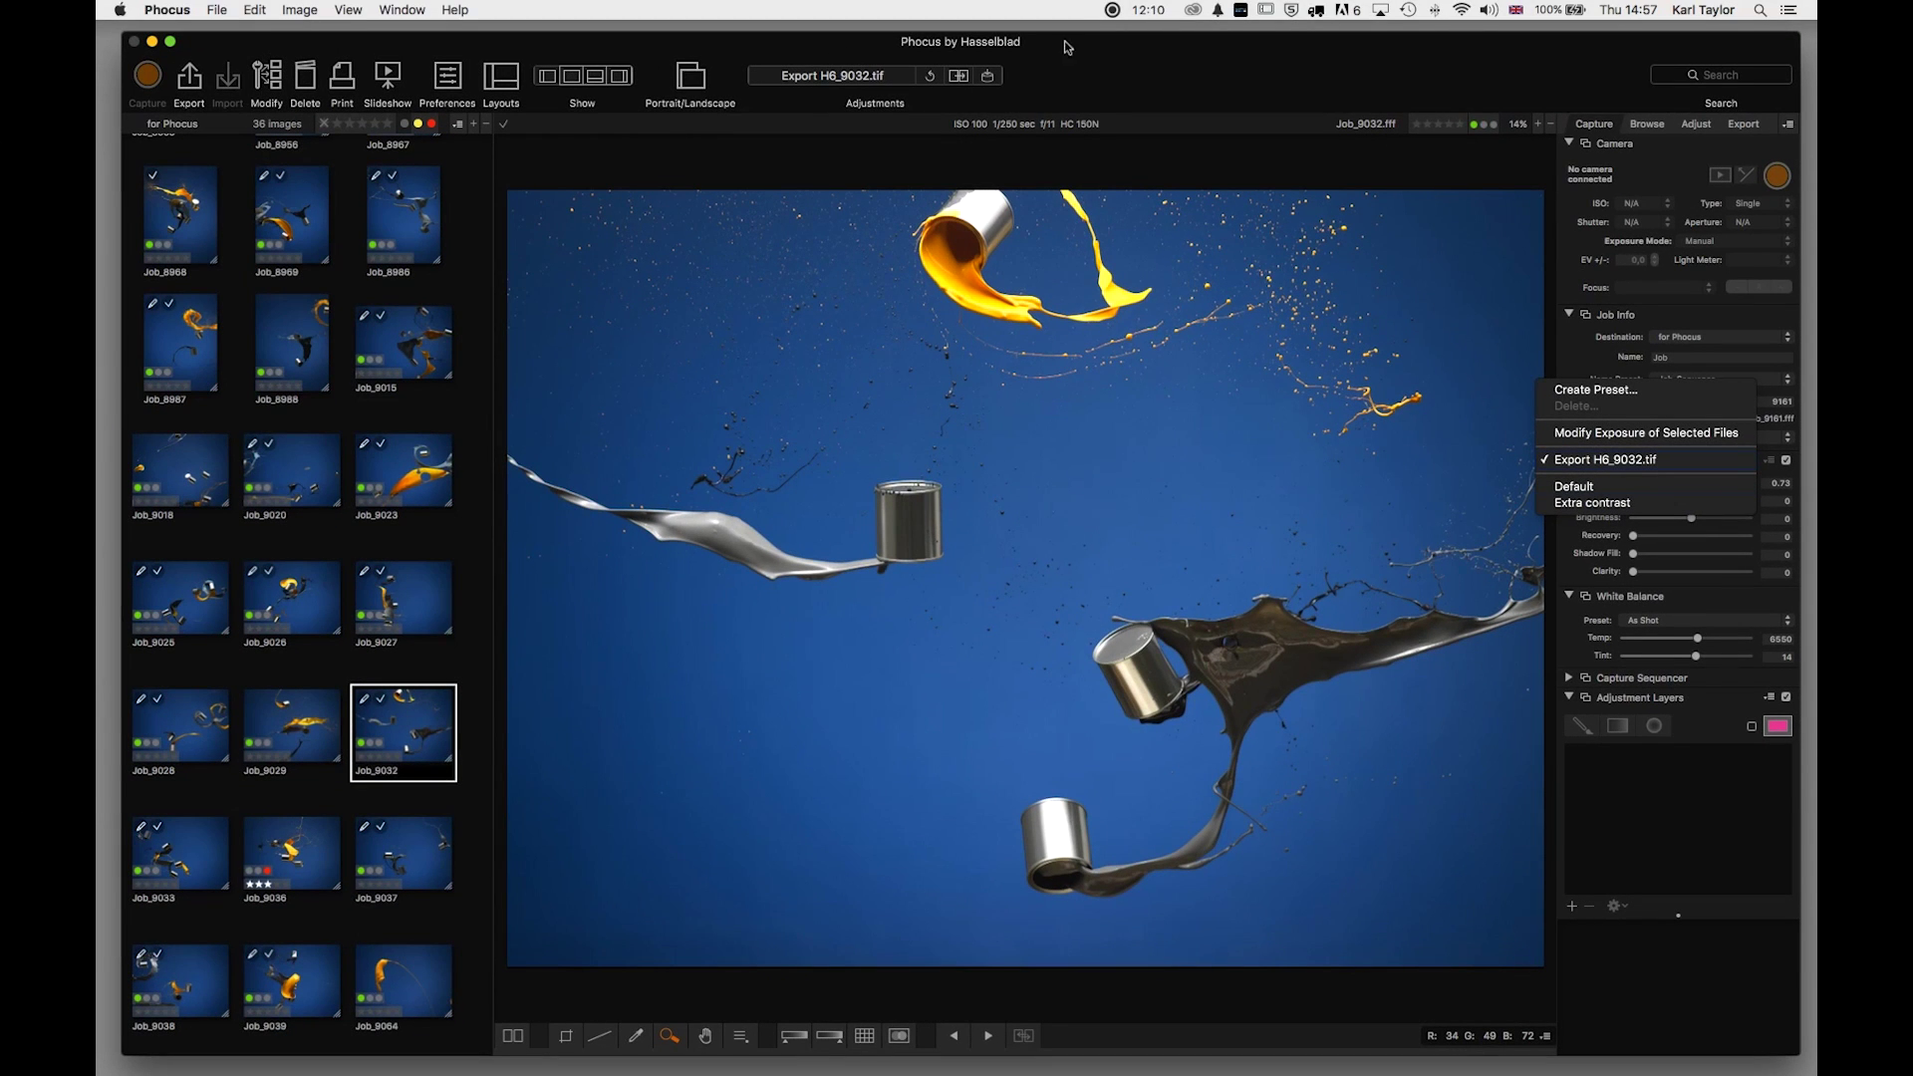
{"action": "left_click", "coordinate": [1218, 63]}
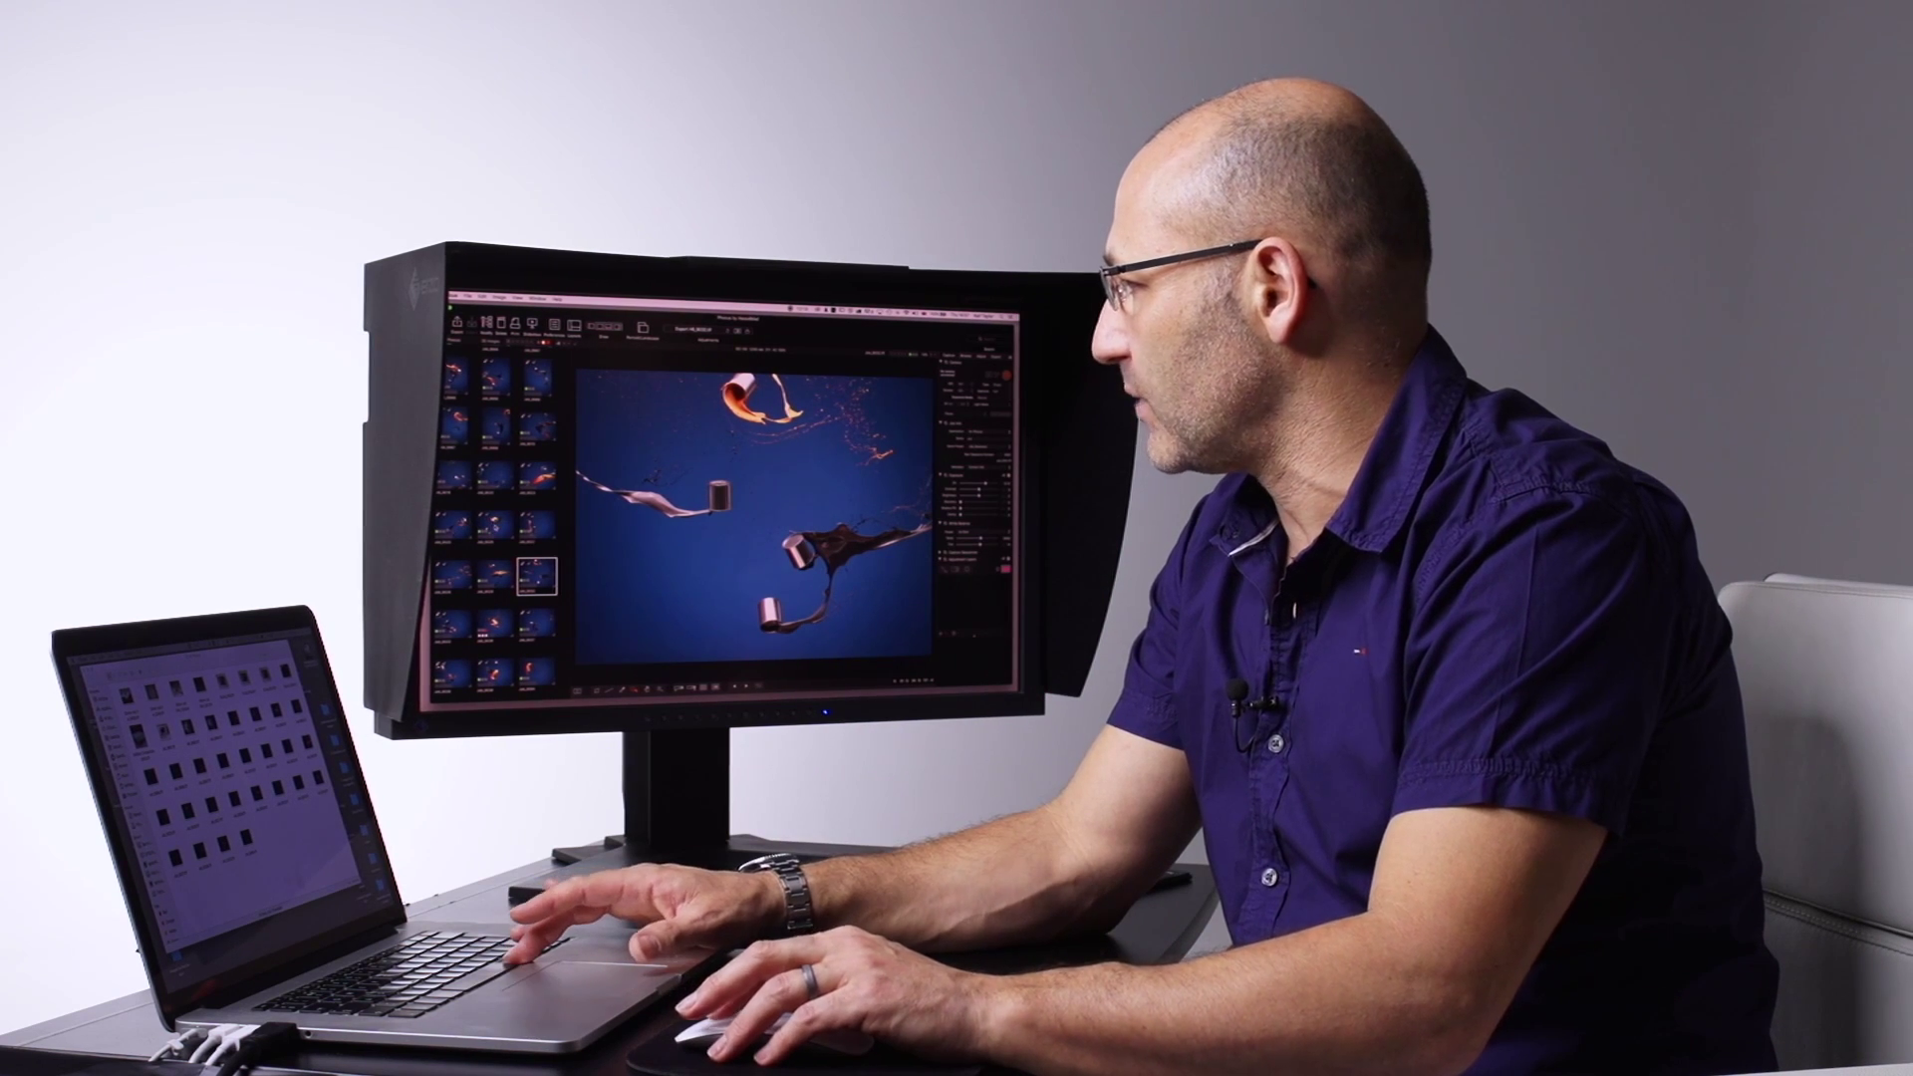
Add three more splash images to the selection
{"action": "left_click", "coordinate": [455, 427], "text": "super"}
{"action": "left_click", "coordinate": [496, 477], "text": "super"}
{"action": "left_click", "coordinate": [495, 525], "text": "super"}
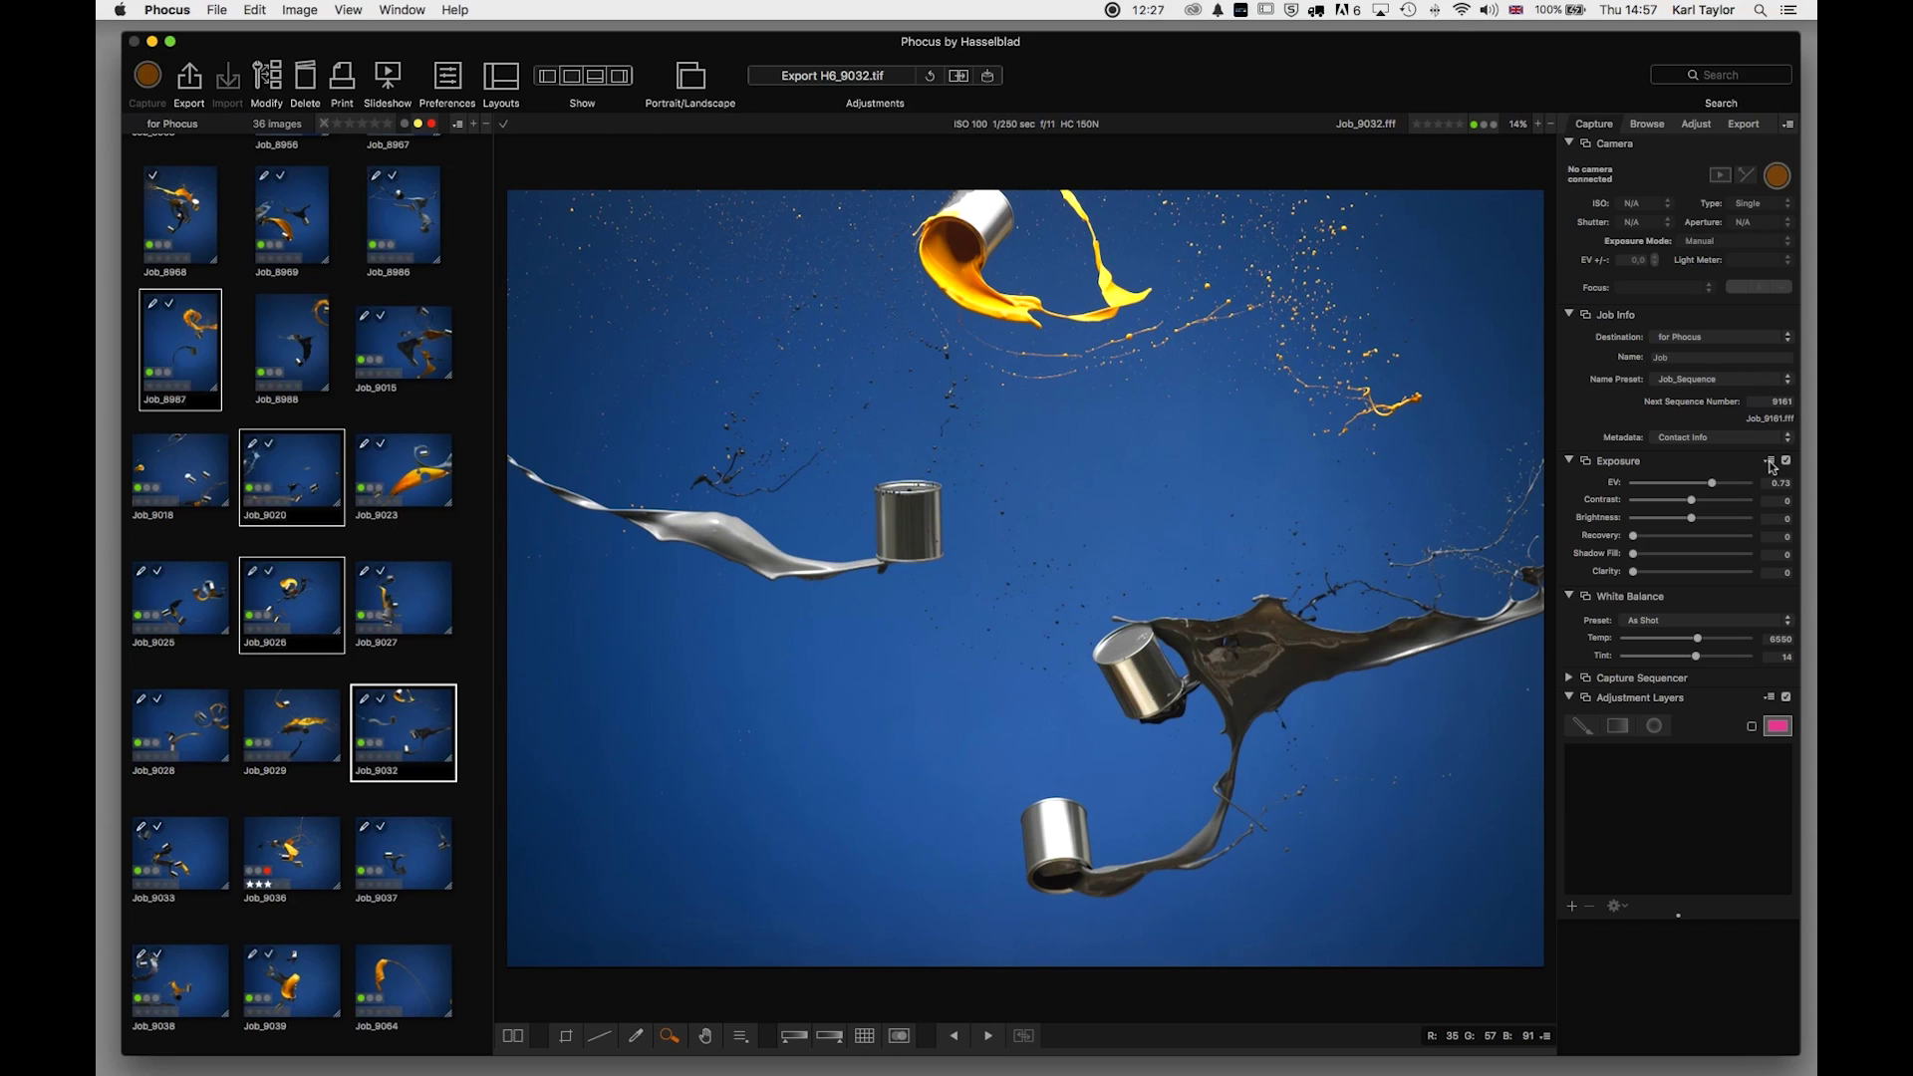
Apply Job_9032's EV 0.73 with Modify Exposure of Selected Files
{"action": "left_click", "coordinate": [1771, 463]}
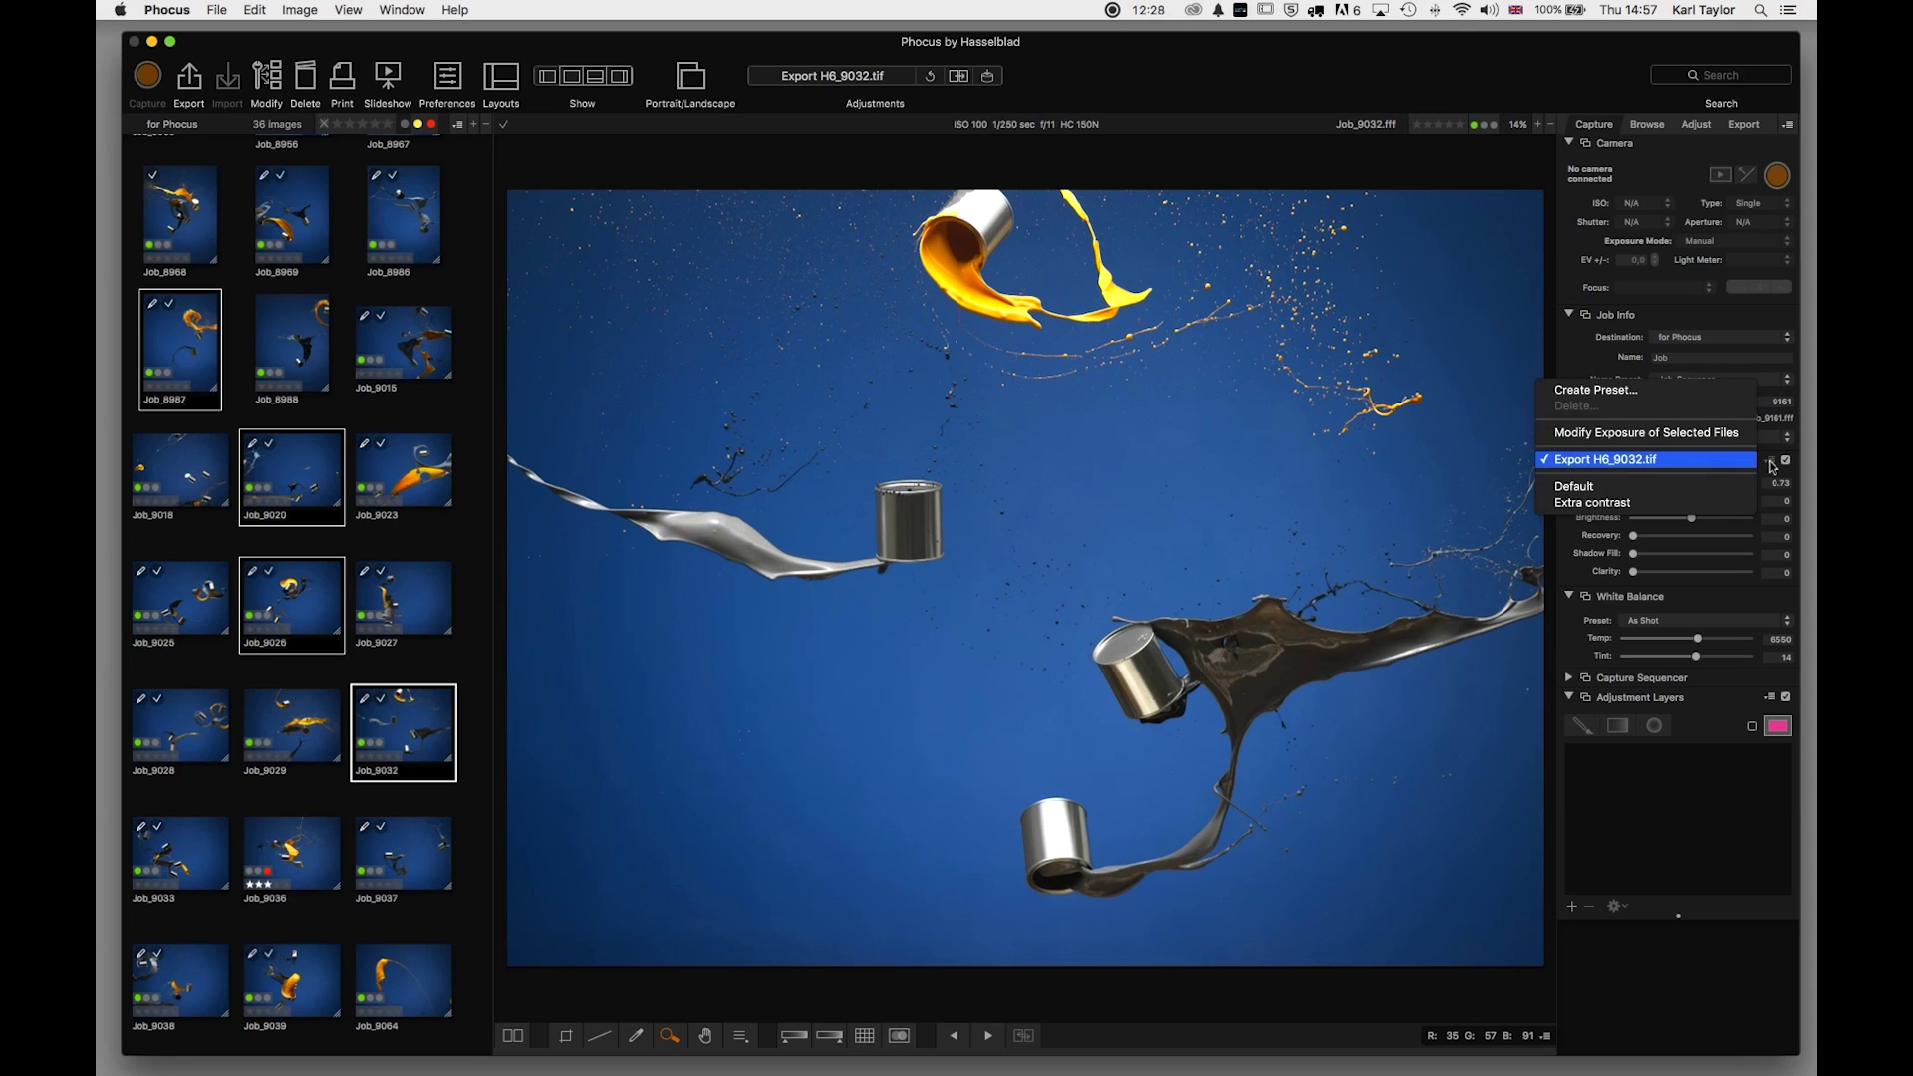
{"action": "left_click", "coordinate": [1653, 435]}
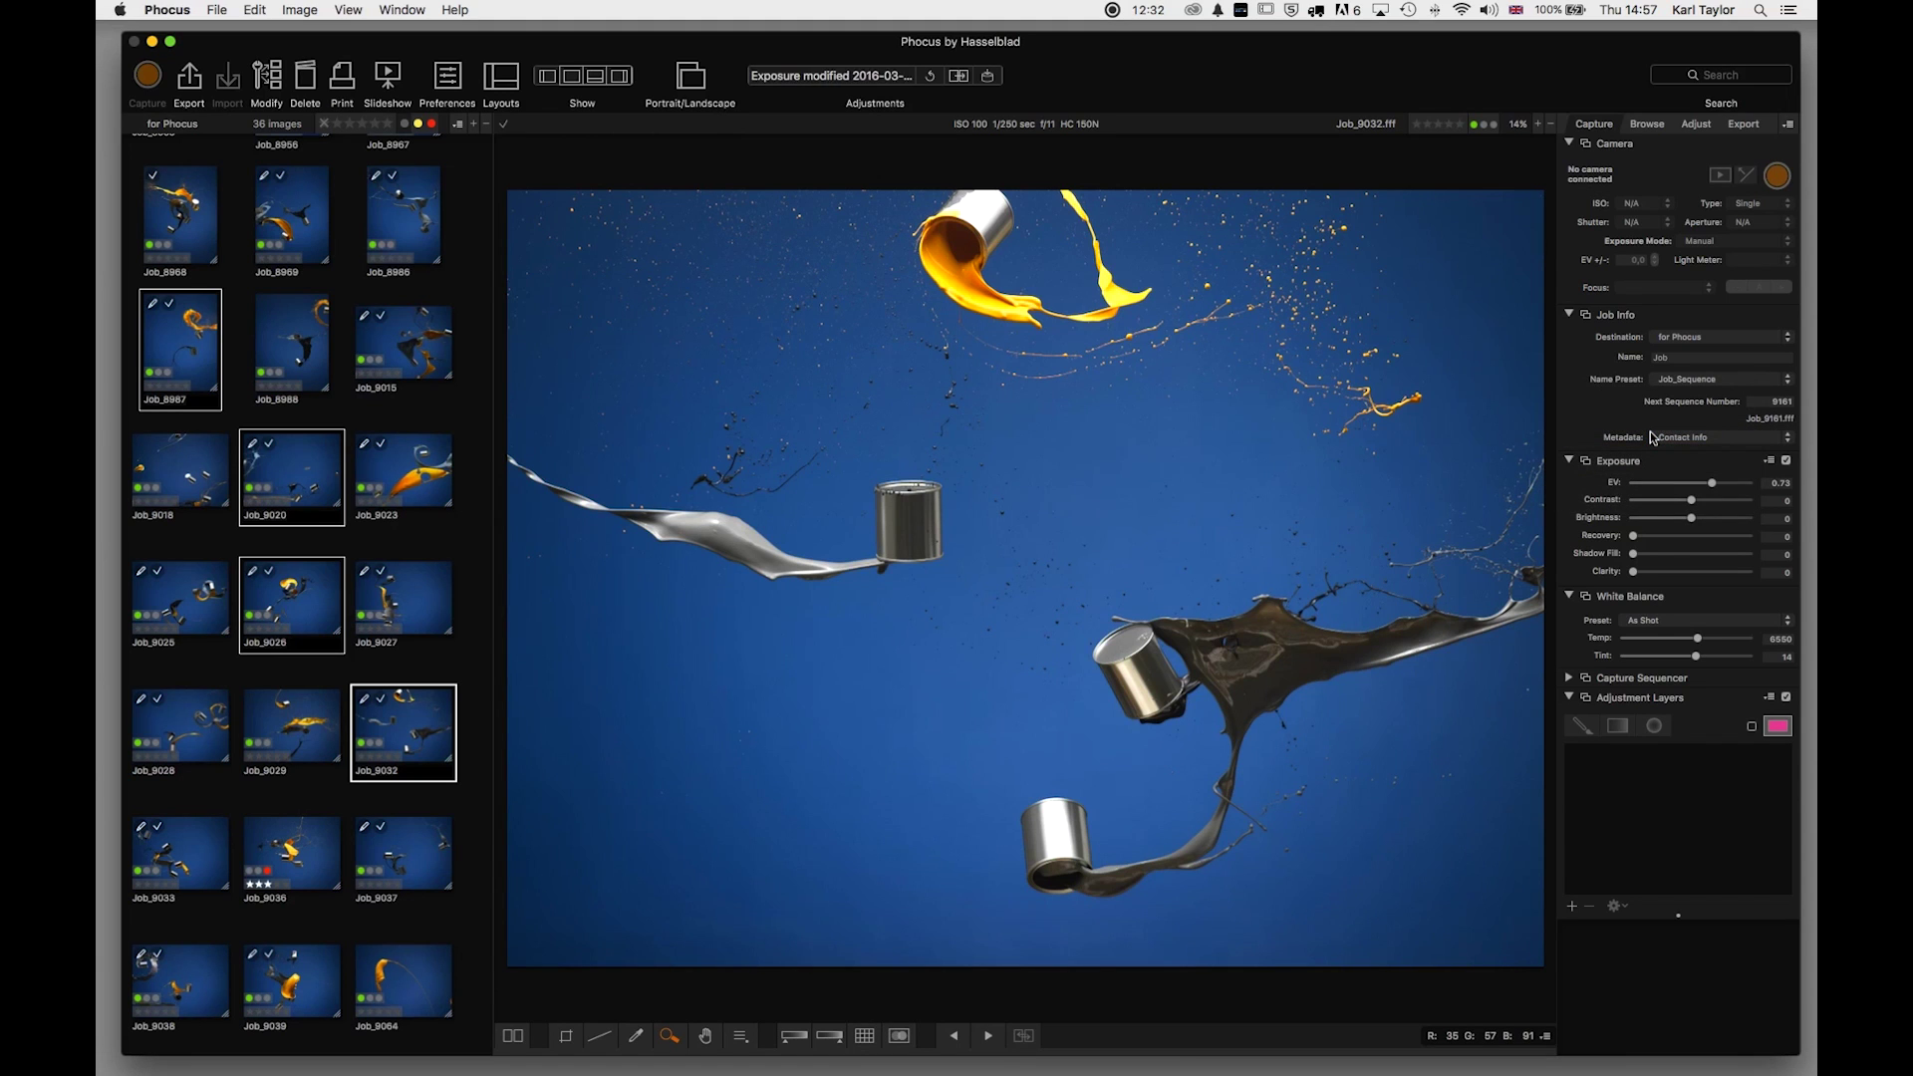